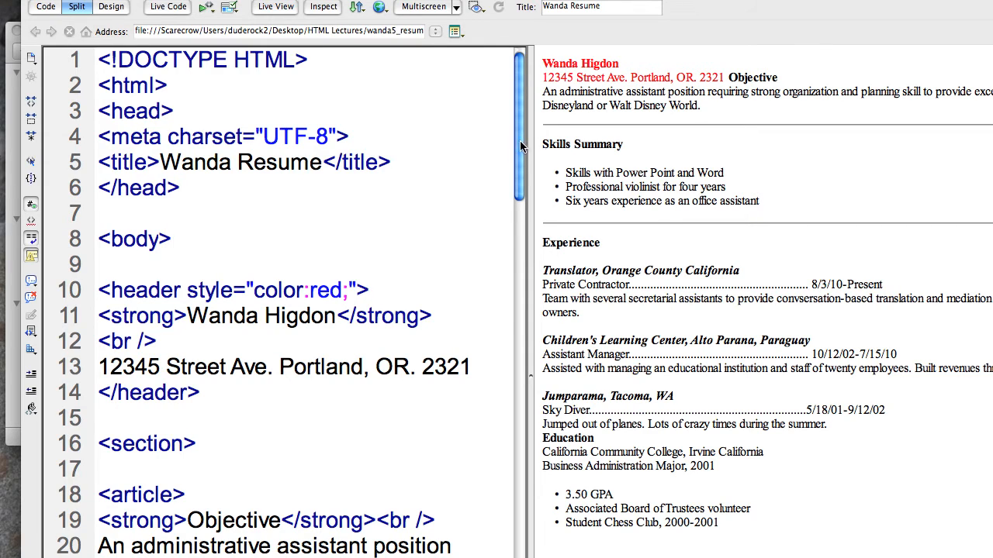
drag(520, 141, 519, 539)
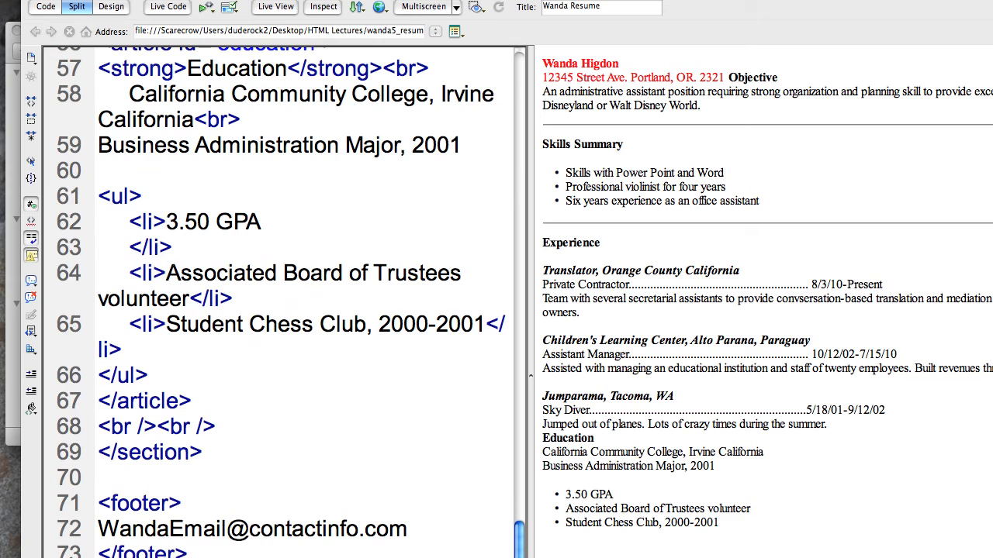
Review the footer and Education article blocks and select the education id name
drag(232, 553, 48, 516)
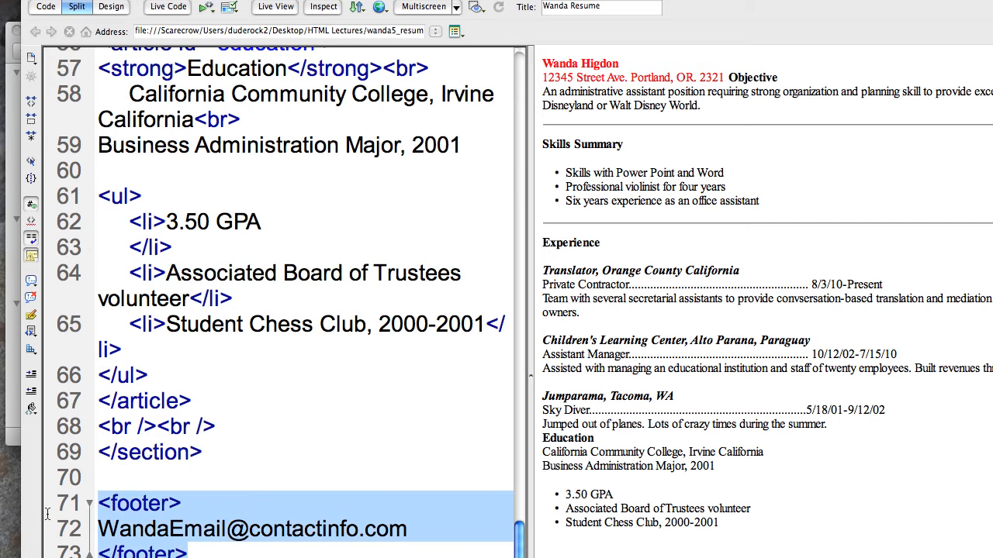
mouse_move(520, 539)
mouse_down()
mouse_move(534, 415)
mouse_move(531, 503)
mouse_up()
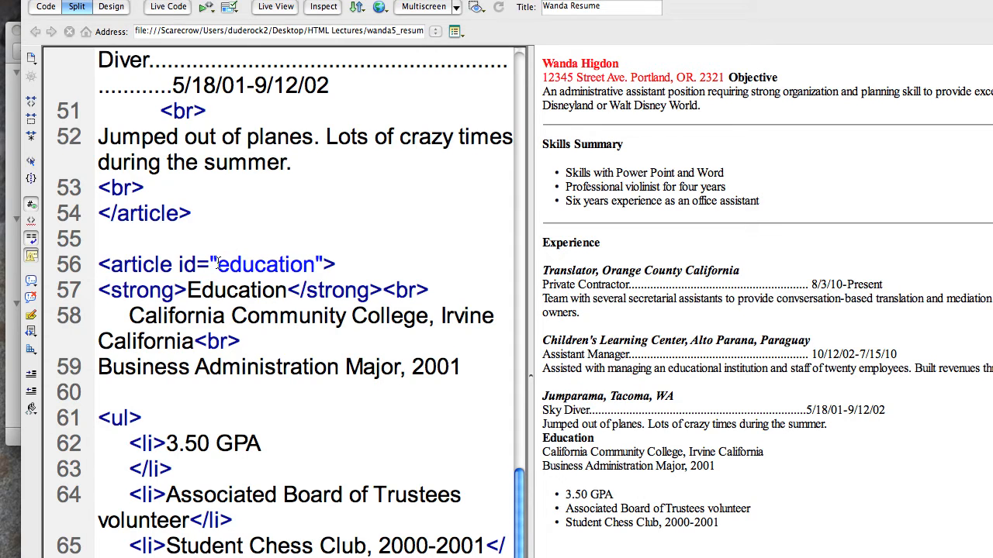
mouse_move(100, 264)
mouse_down()
mouse_move(403, 270)
mouse_move(400, 390)
mouse_up()
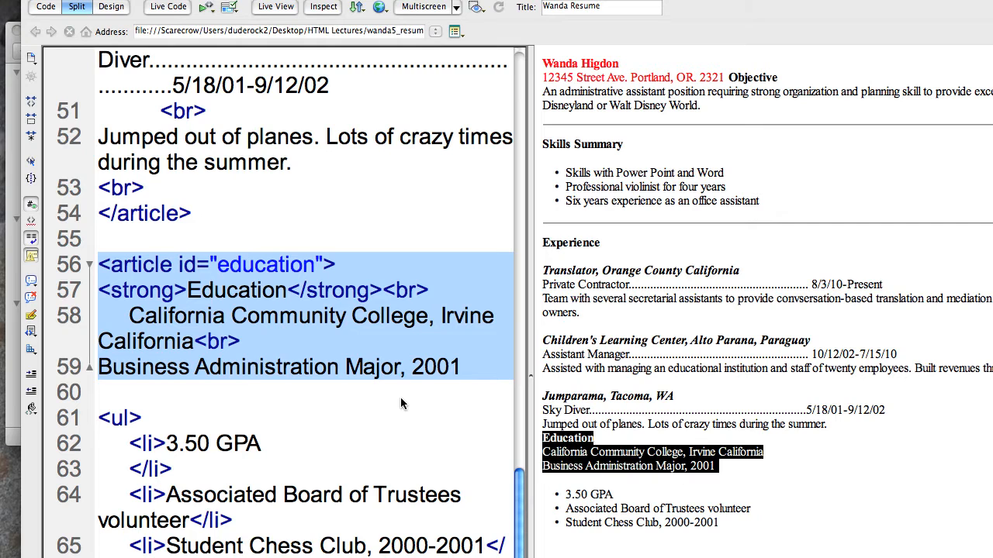
click(253, 268)
drag(218, 265, 314, 268)
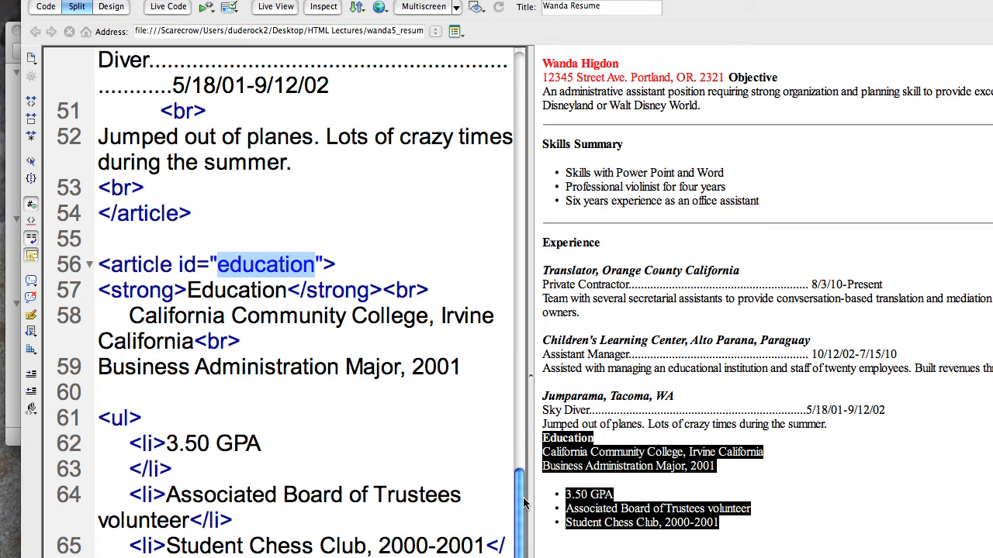
mouse_move(523, 497)
mouse_down()
mouse_move(521, 469)
mouse_move(510, 497)
mouse_up()
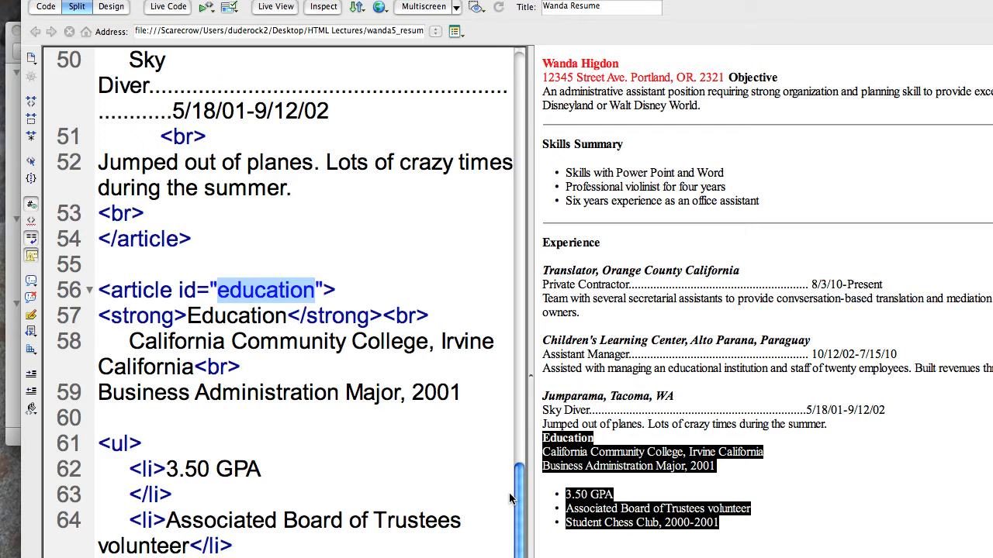
mouse_move(510, 497)
mouse_down()
mouse_move(527, 304)
mouse_move(528, 77)
mouse_move(527, 89)
mouse_up()
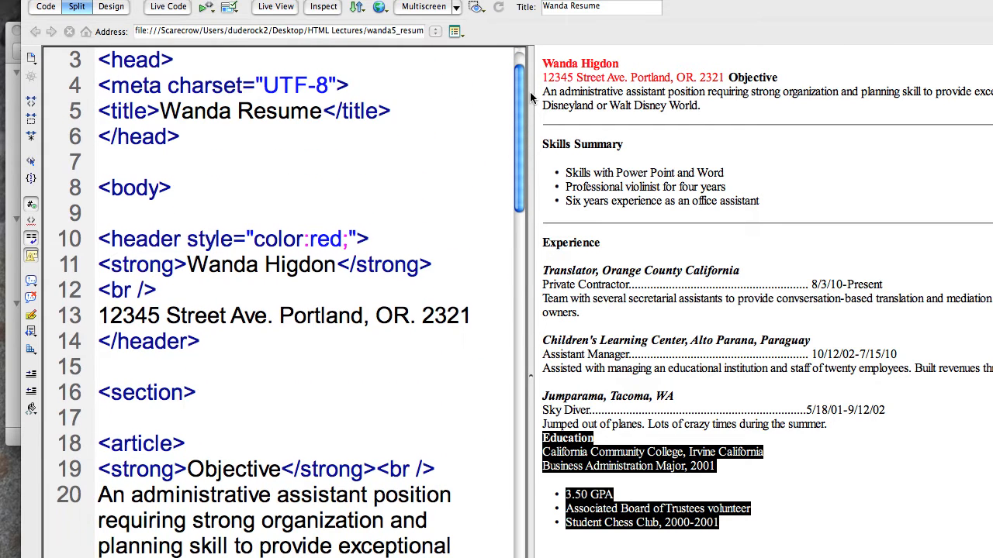
Add a blank line after the header tag and briefly open a style block in the head
click(404, 245)
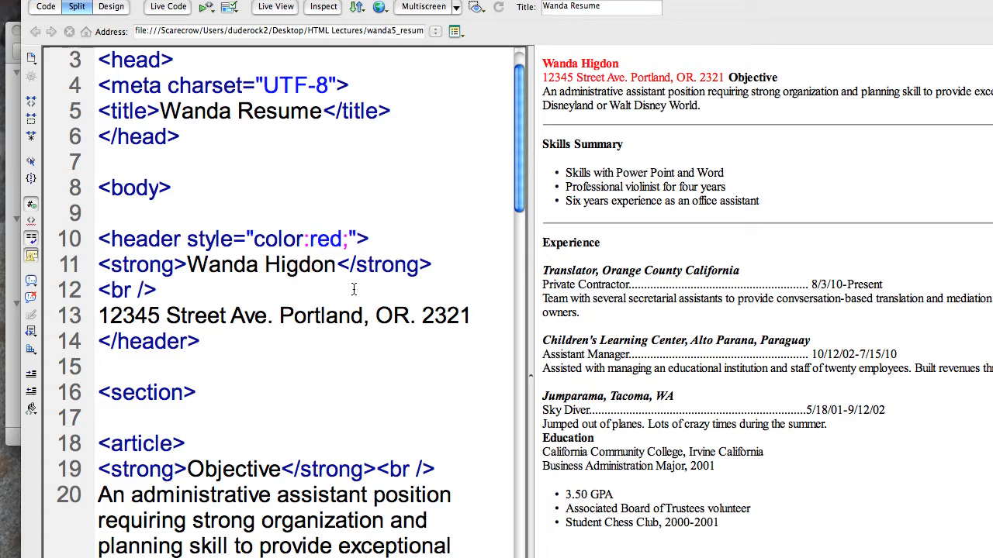
key(Return)
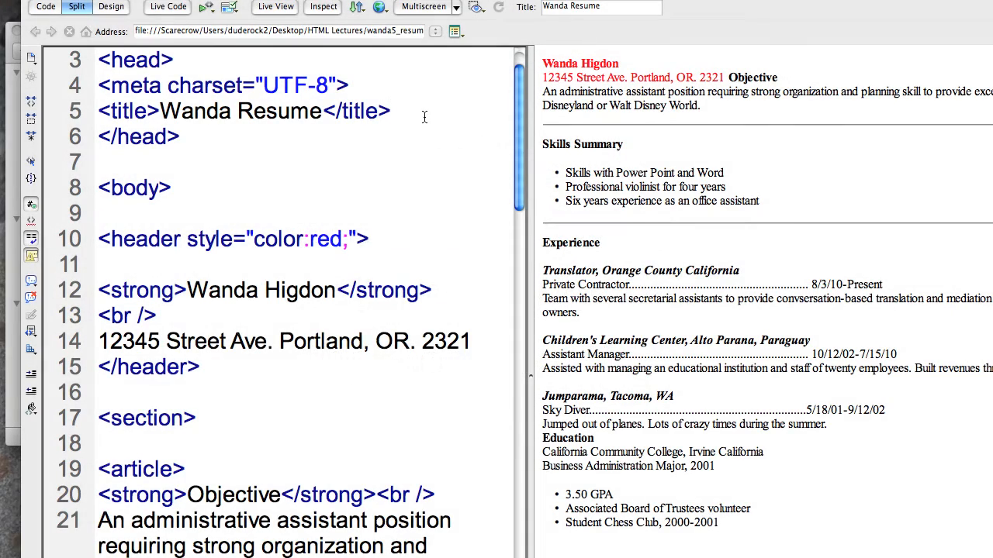
key(Return)
key(Return)
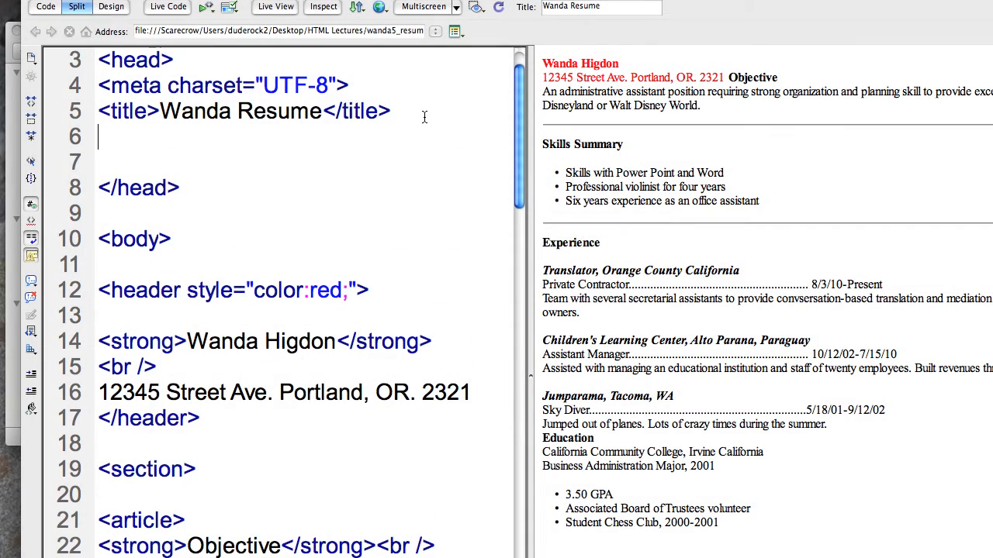
text(<style)
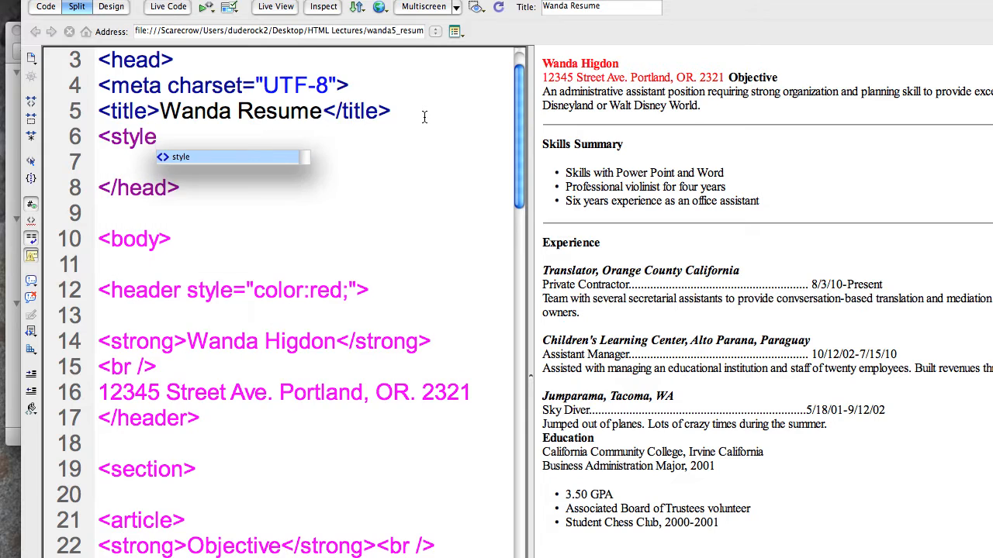
text(>)
key(Return)
key(Return)
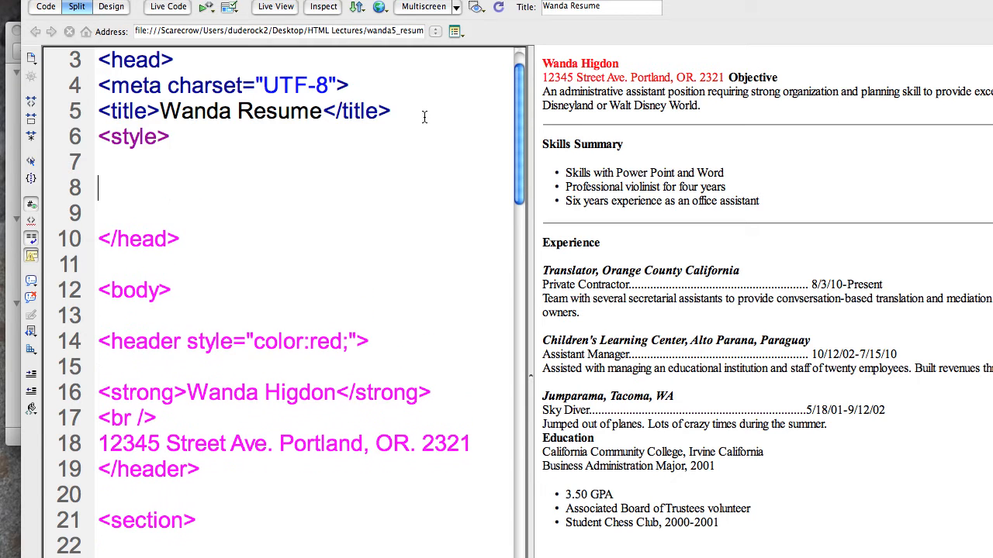
text(</style>)
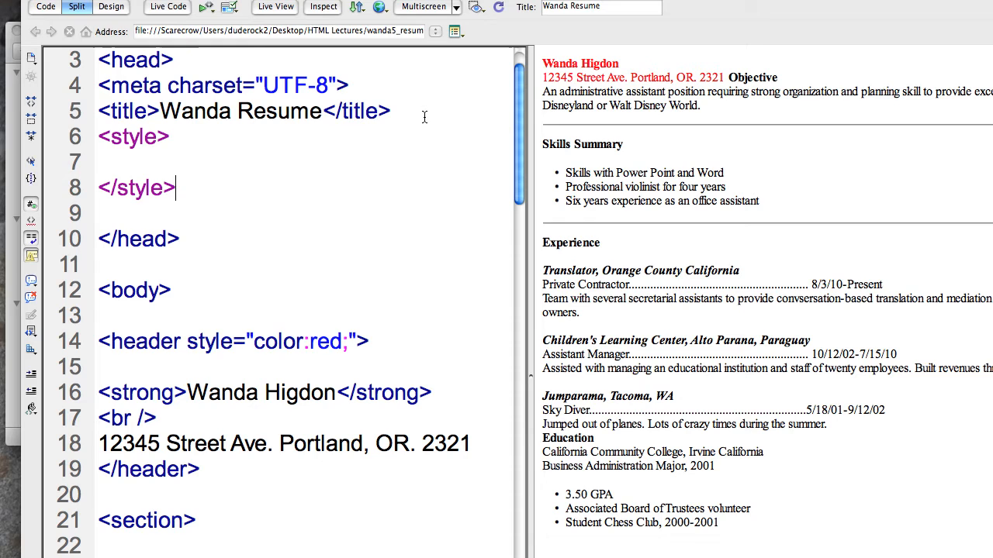
key(Up)
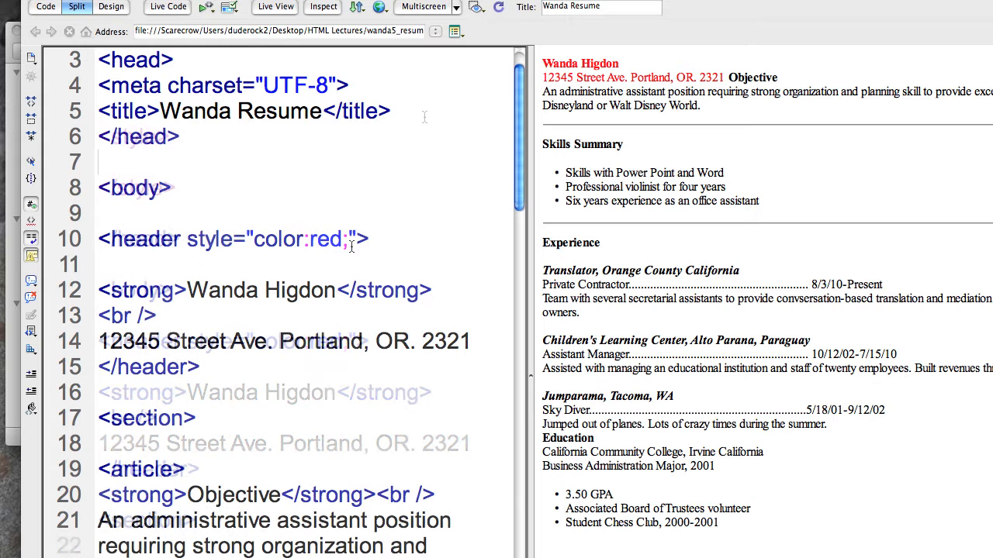
Delete the header's style="color:red;" attribute, leaving room for a fresh inline style
drag(355, 240, 181, 241)
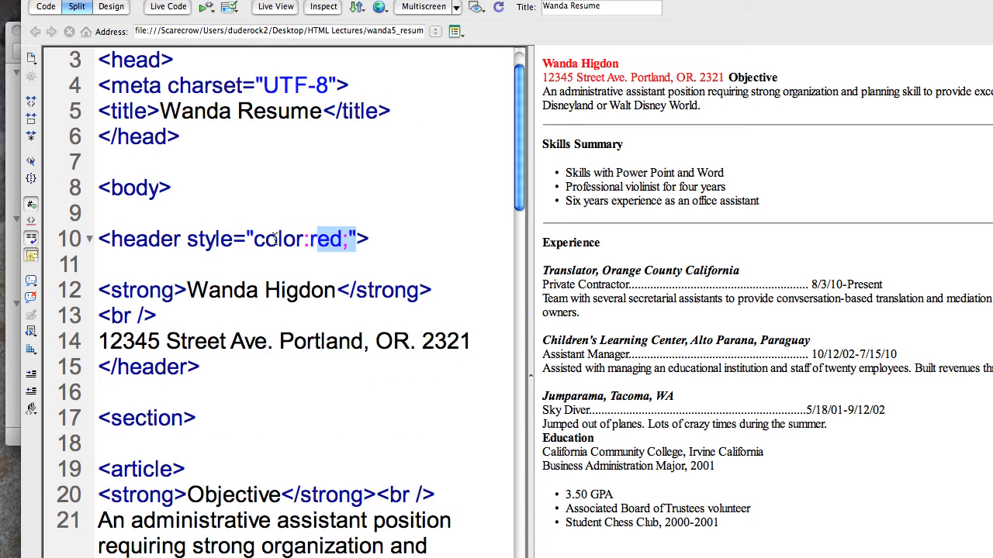
key(Delete)
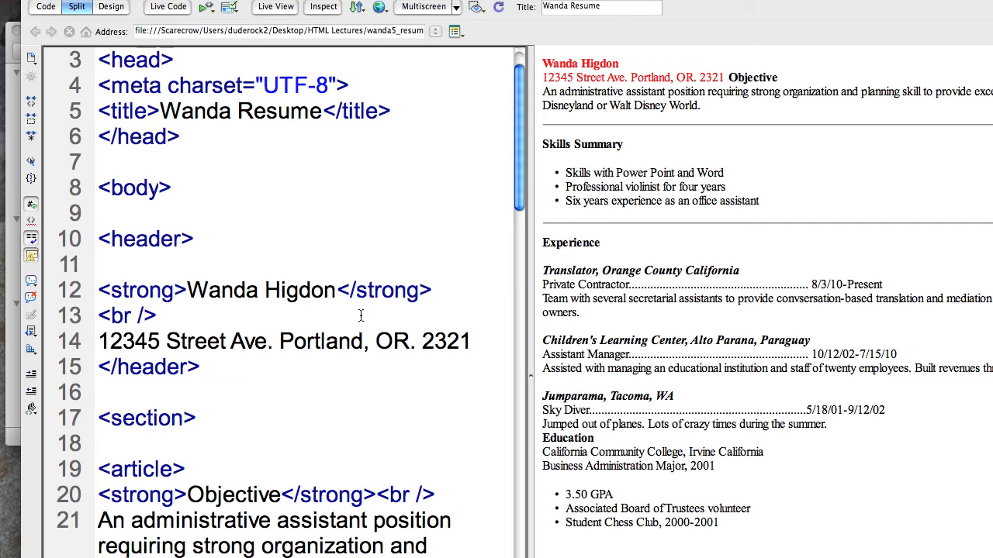
text(style)
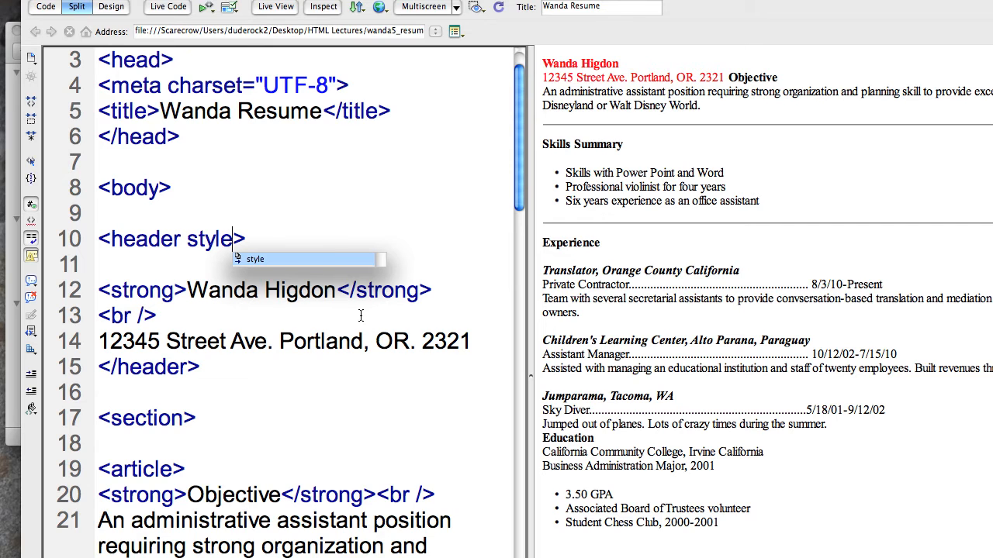
text(=)
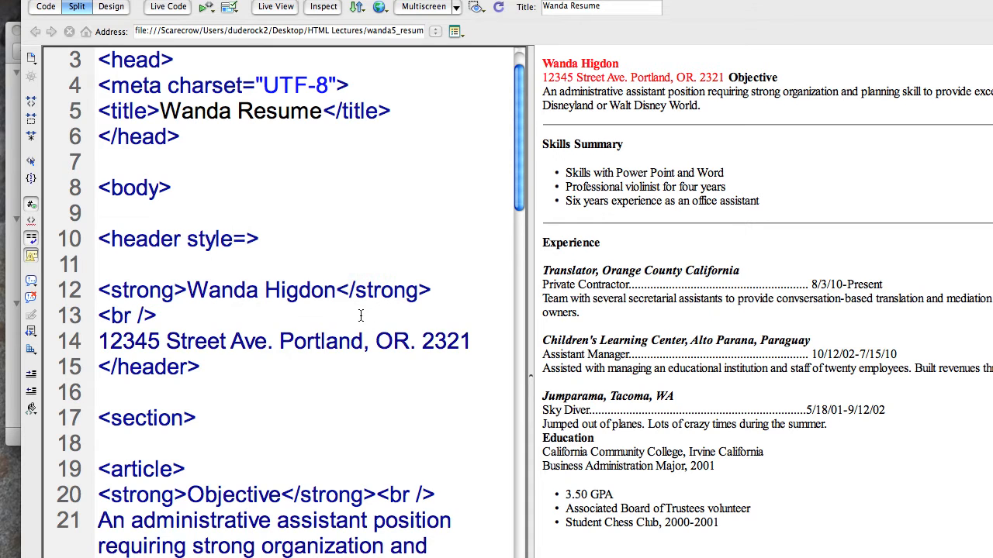
text(")
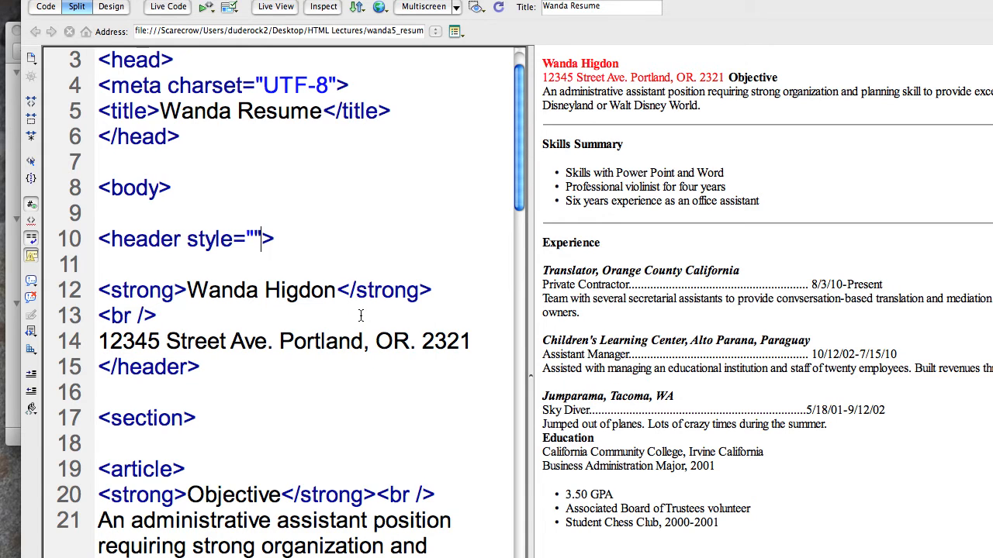
Trigger and dismiss the CSS property hints inside the header's empty style="" quotes
key(Left)
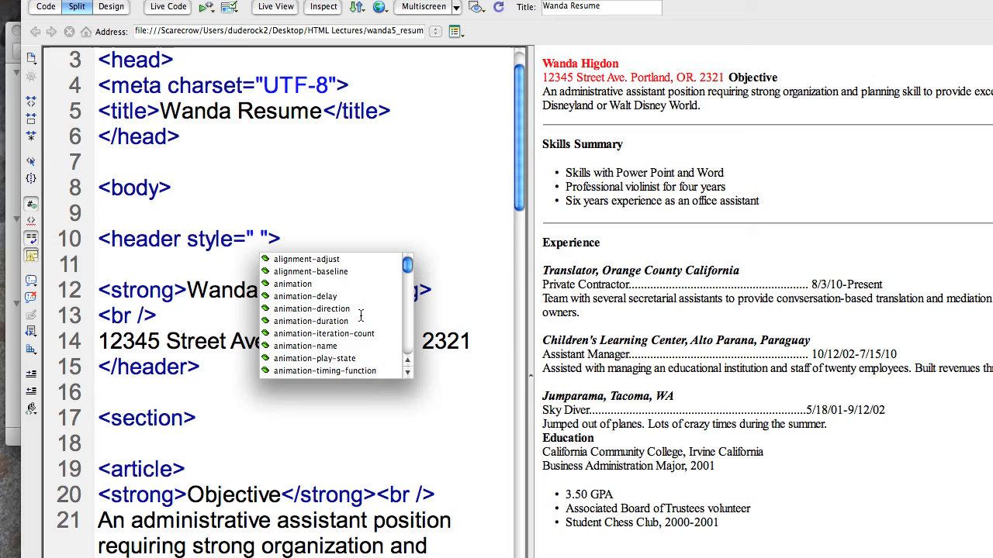
key(BackSpace)
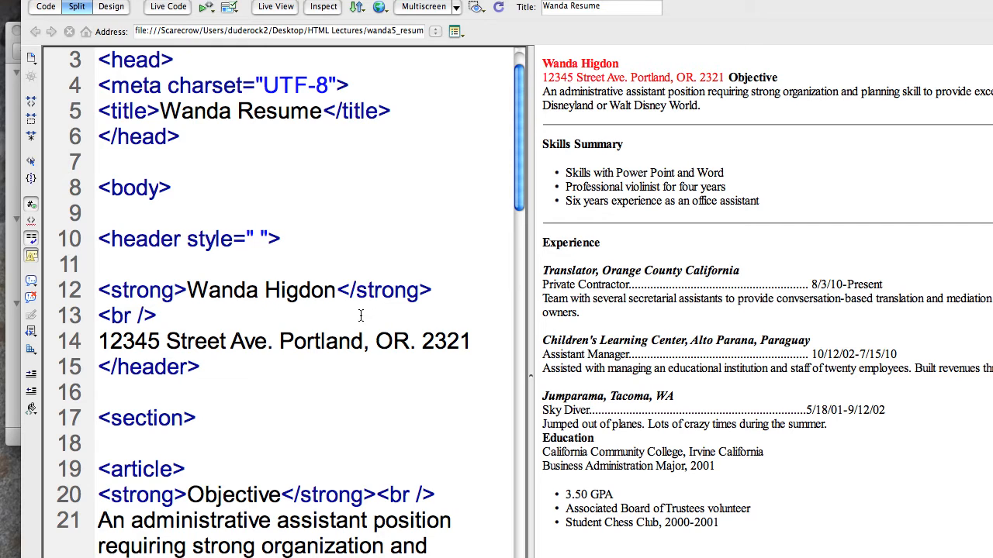
text(color)
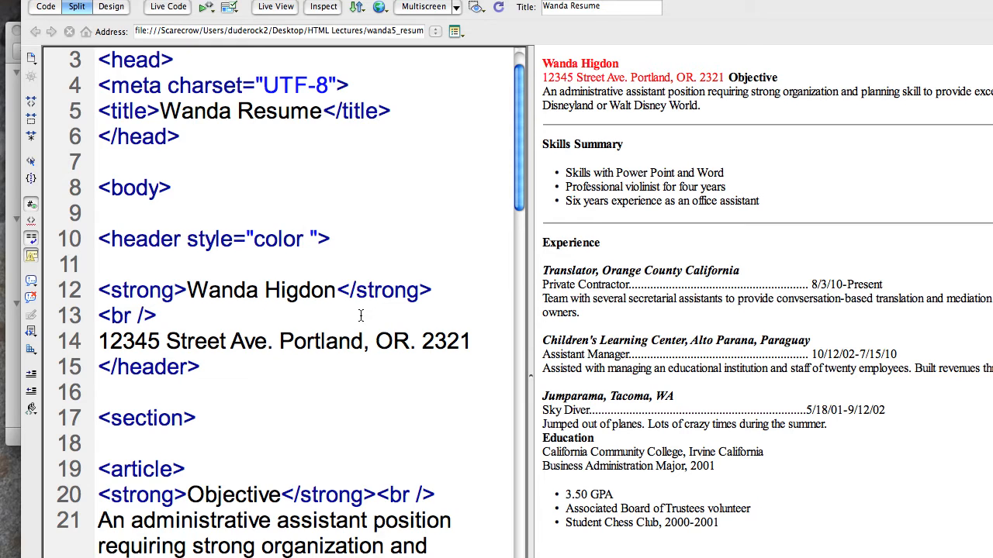
text(:)
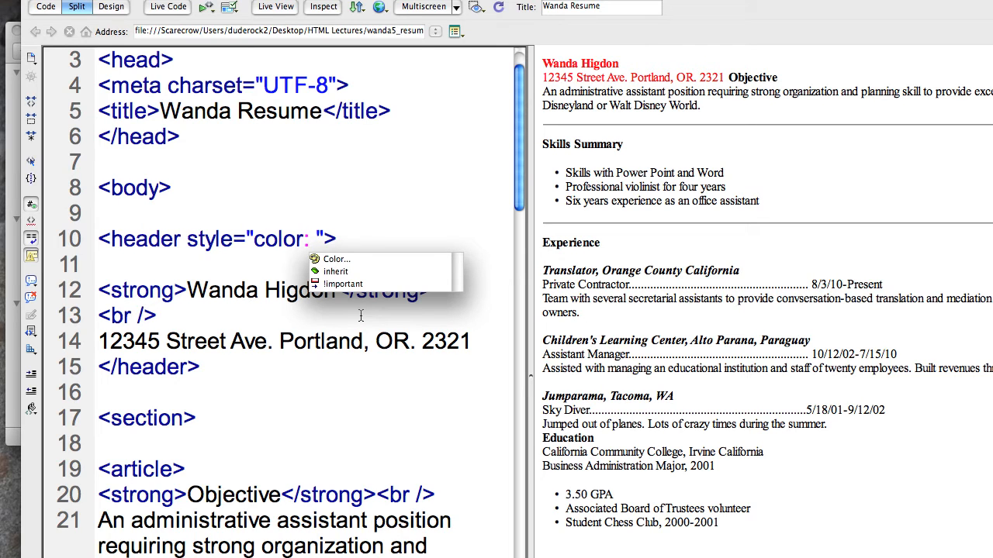
text(p)
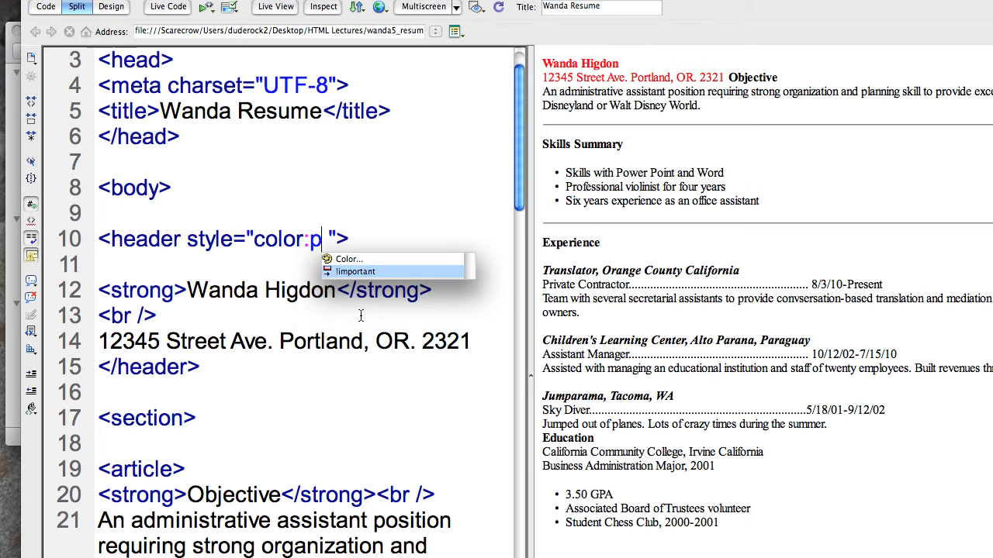
text(urp)
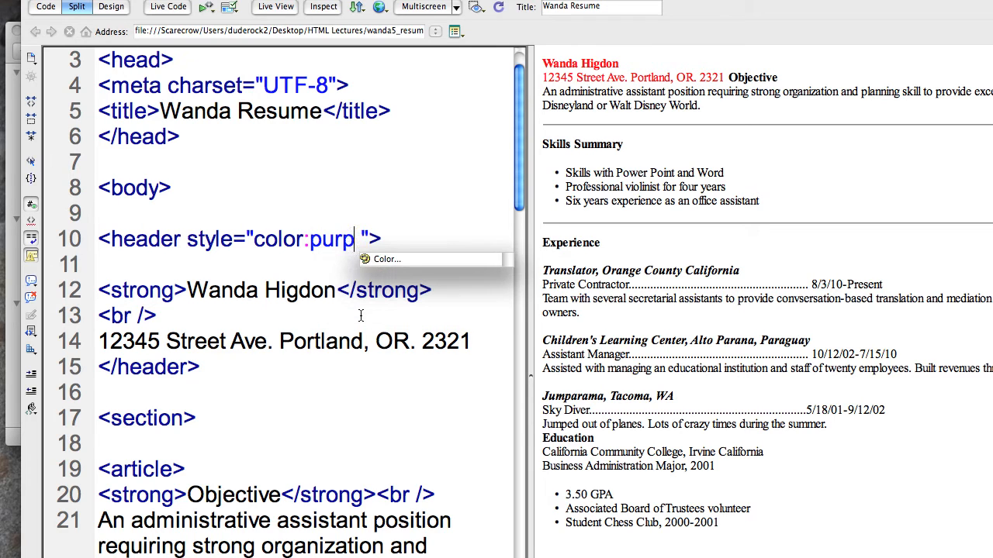
text(le)
Finish the header style as color:purple; and tidy the trailing space after purple
key(Escape)
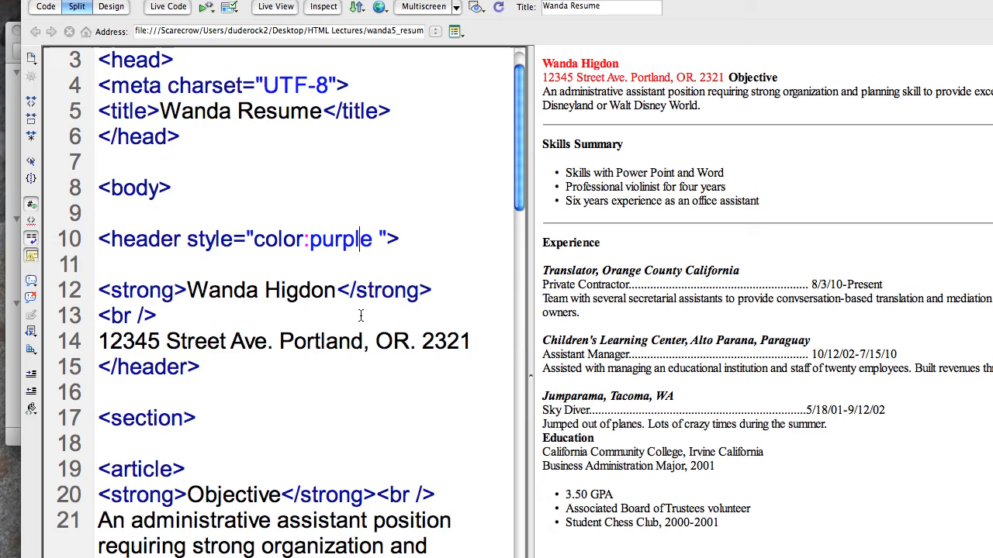
drag(254, 239, 307, 239)
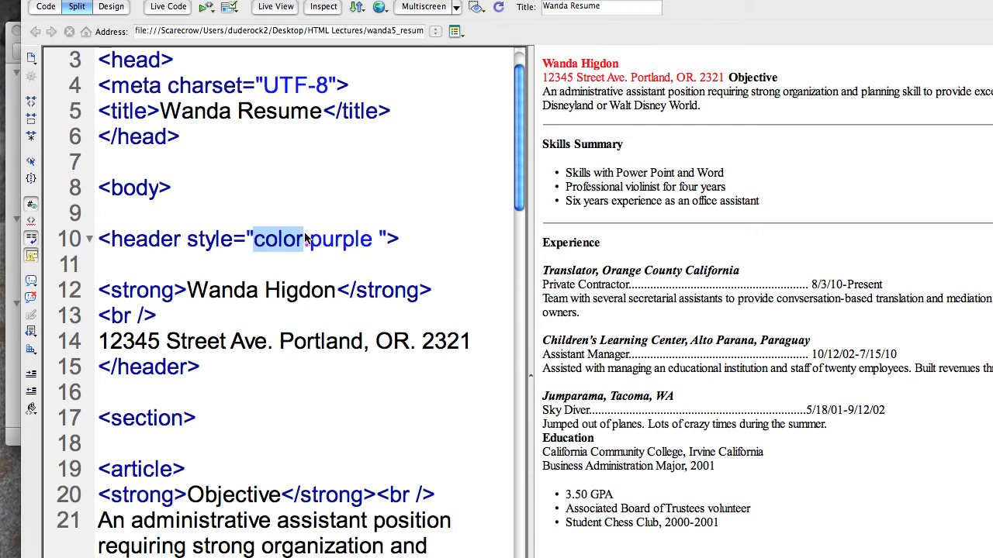
drag(308, 239, 381, 238)
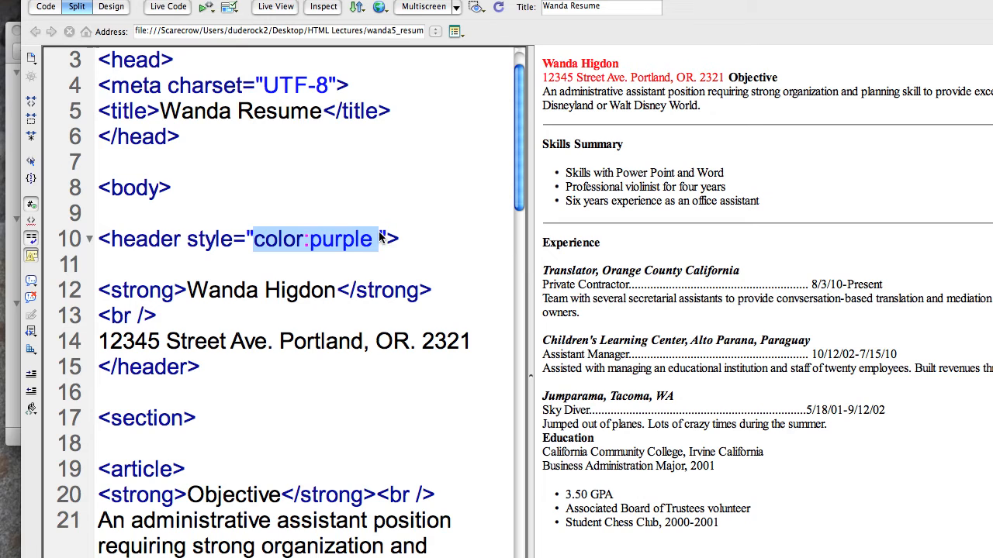
click(379, 238)
key(BackSpace)
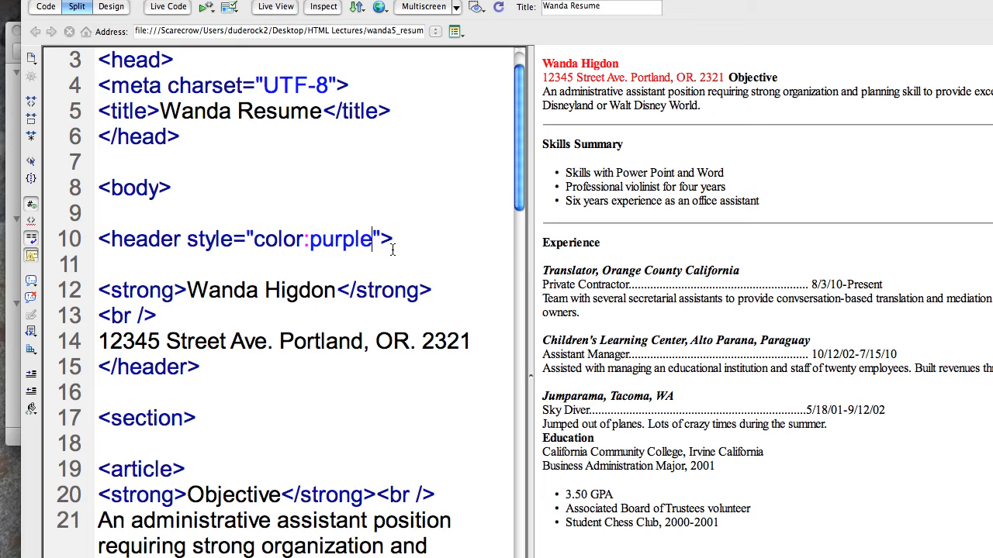
text(;)
drag(245, 239, 388, 239)
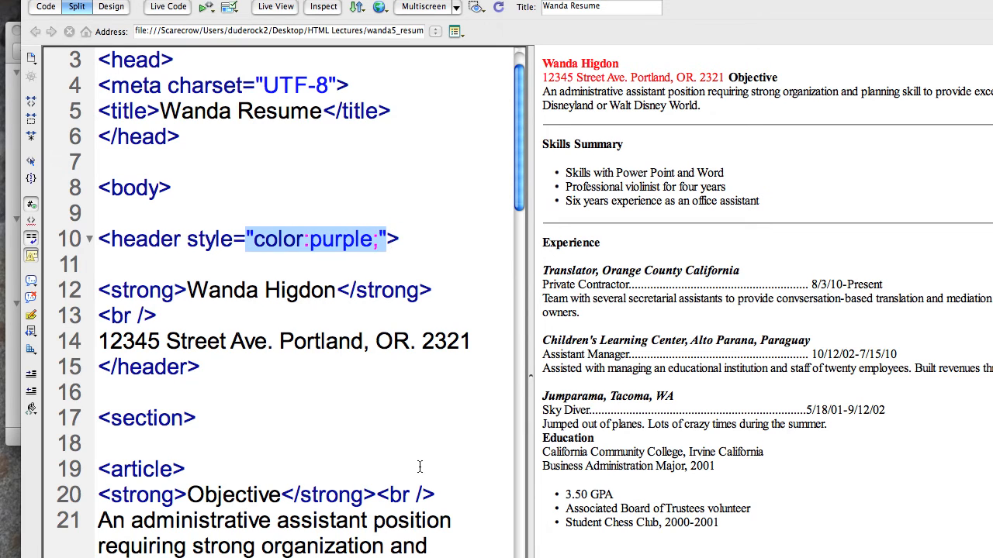
click(317, 240)
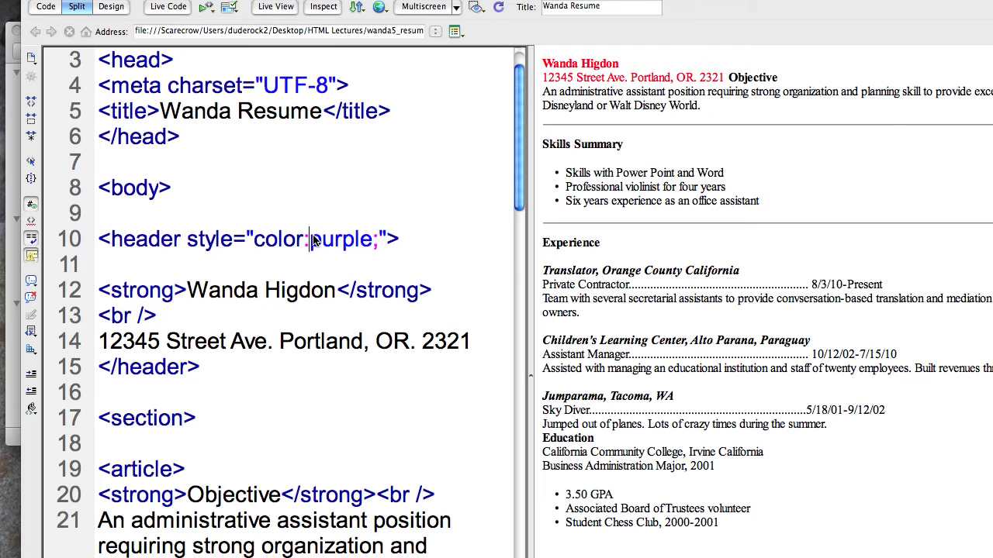
Refresh Design view to confirm the name and address show in purple, then return to the code
click(724, 173)
drag(518, 178, 333, 178)
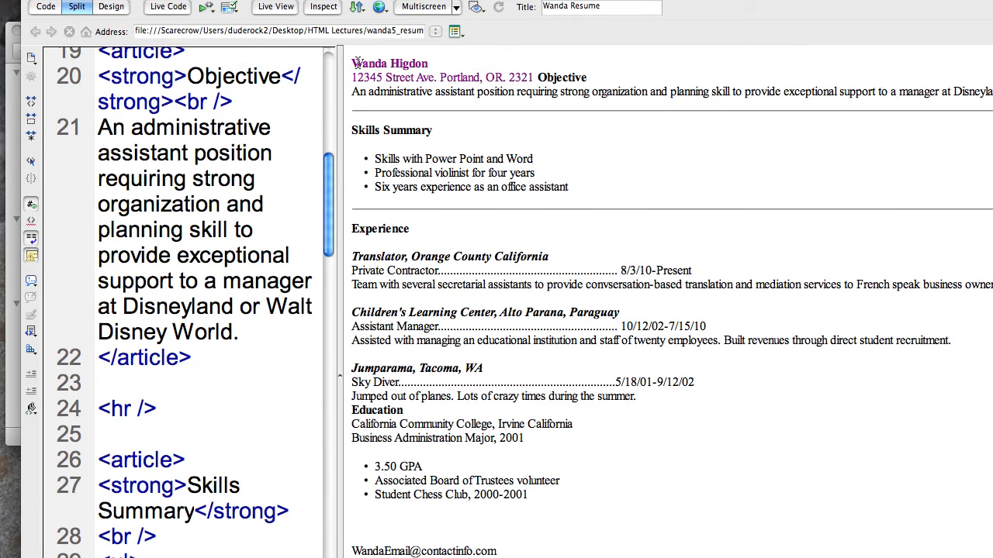
drag(353, 62, 535, 77)
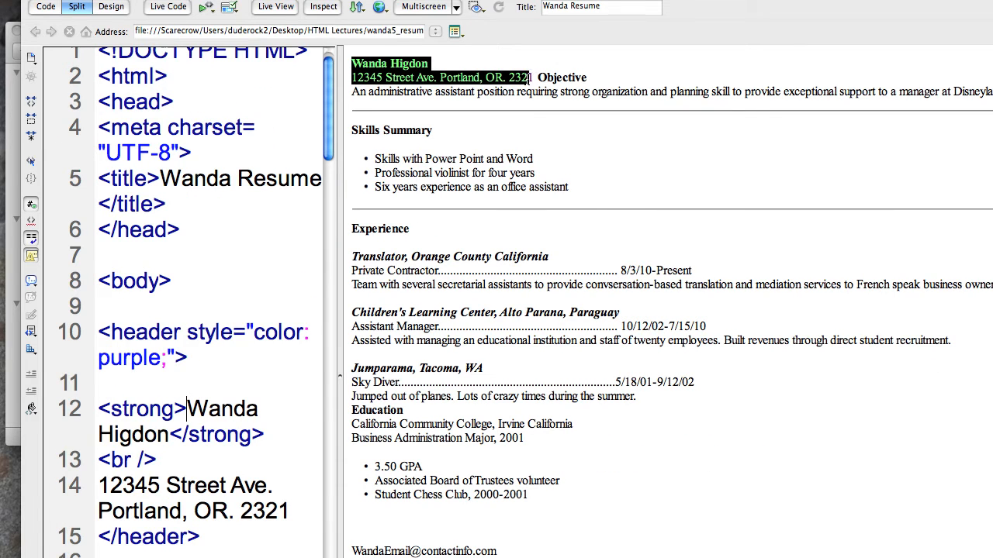
click(536, 78)
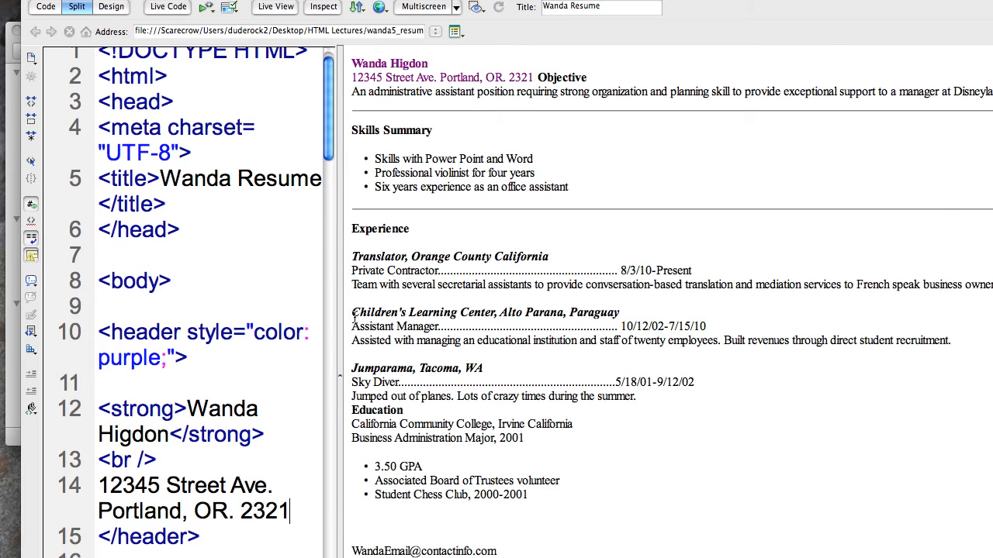
drag(340, 383, 698, 370)
drag(391, 153, 688, 175)
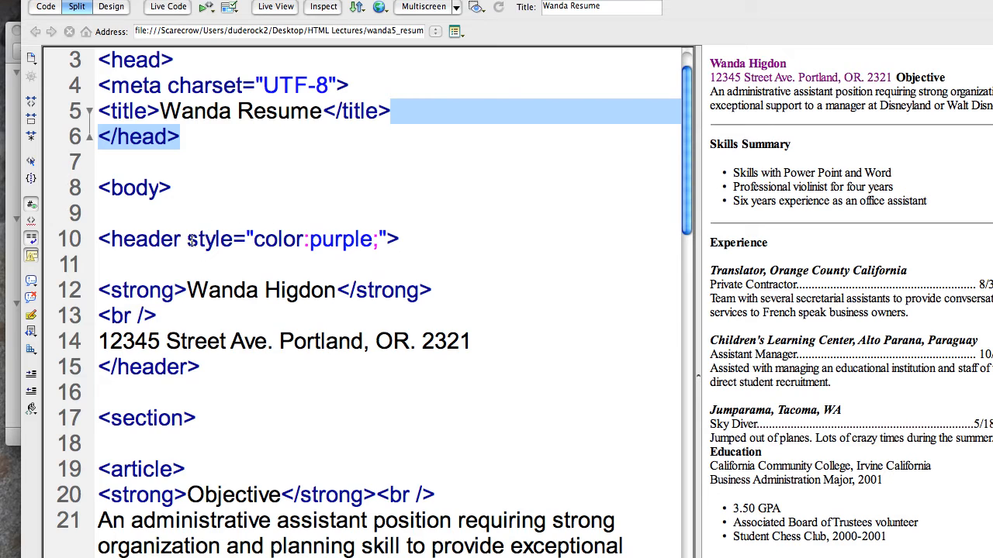
drag(187, 240, 388, 239)
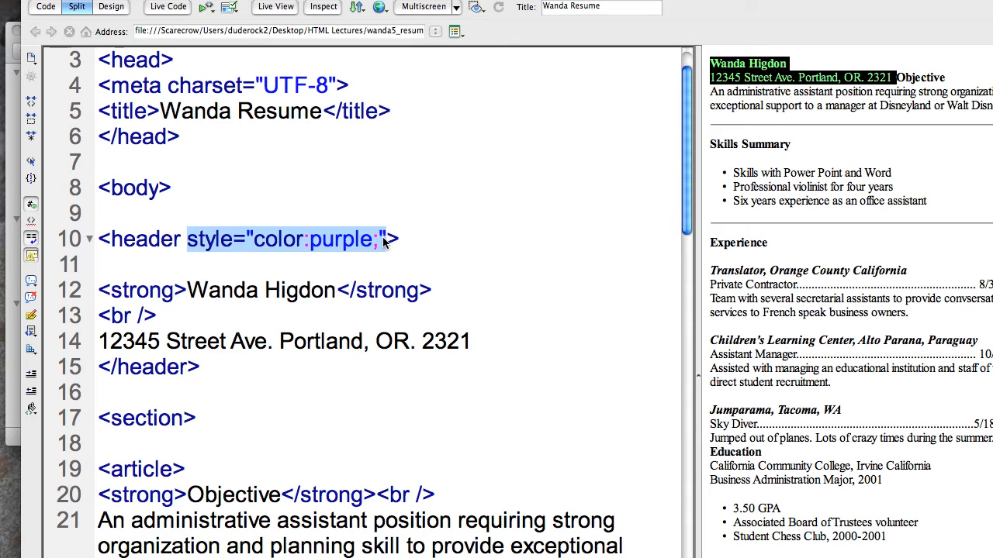
click(385, 239)
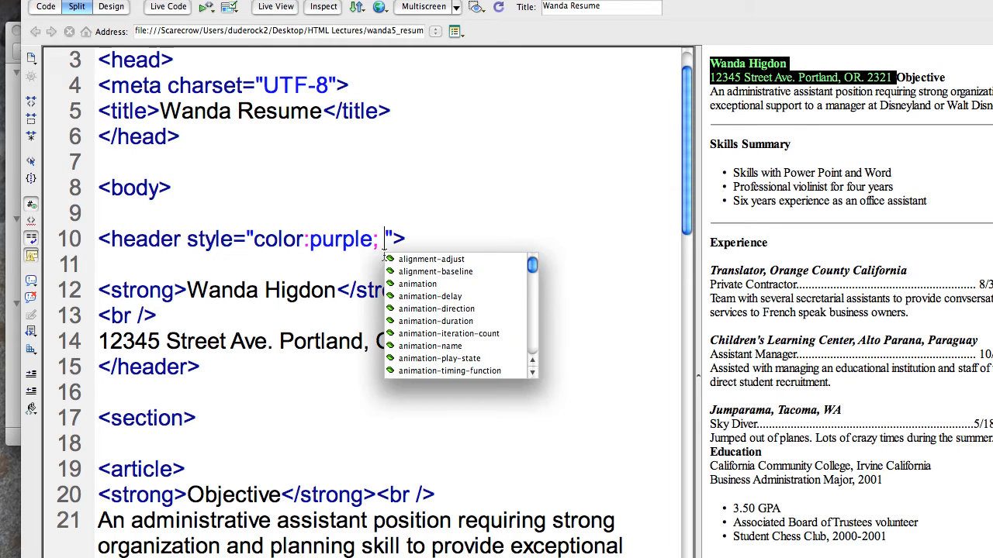
text(text)
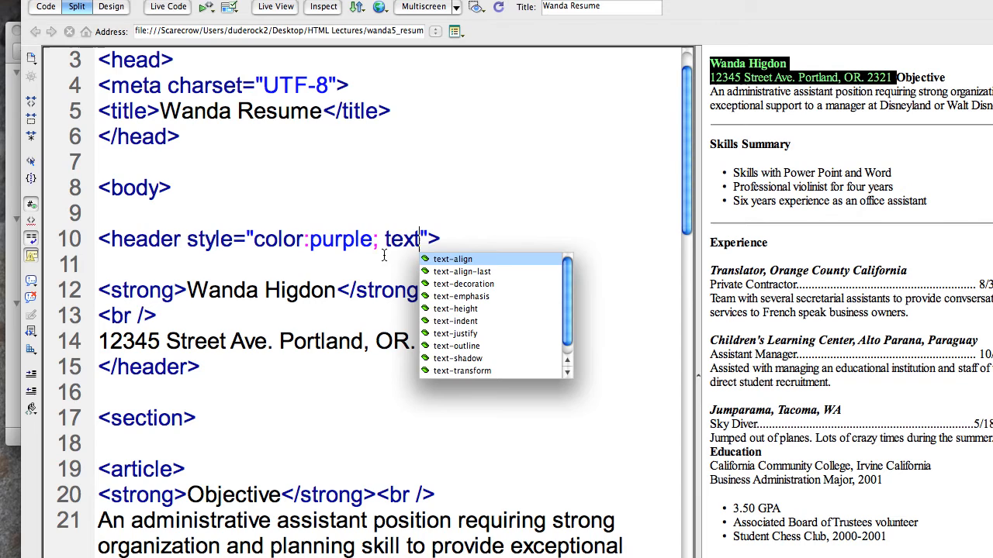
text(-)
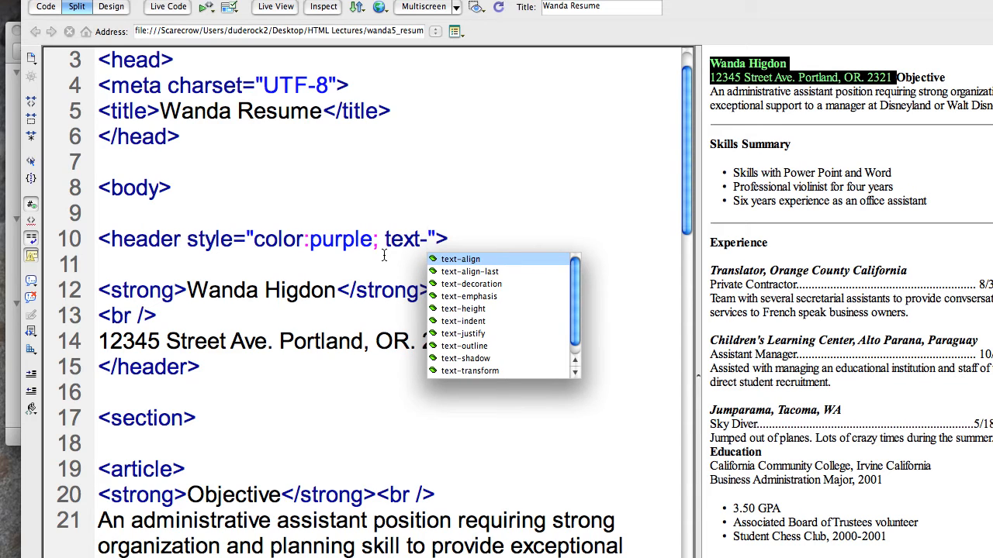
text(align)
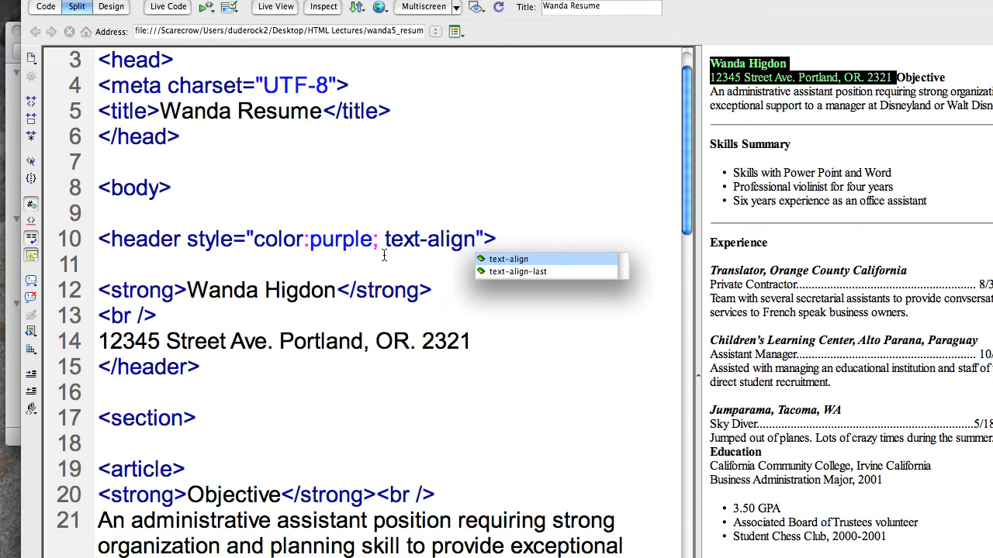
text(:center)
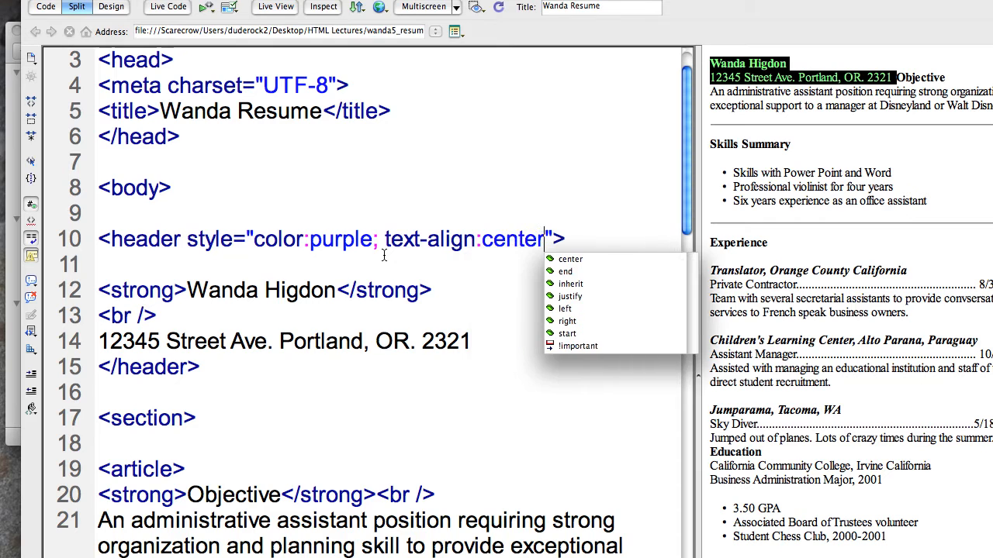
text(;)
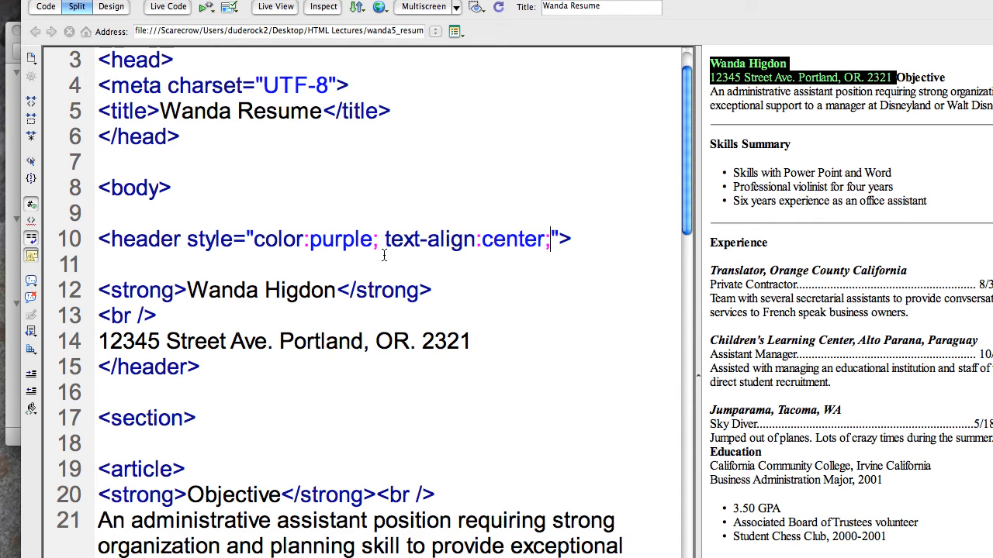
click(876, 225)
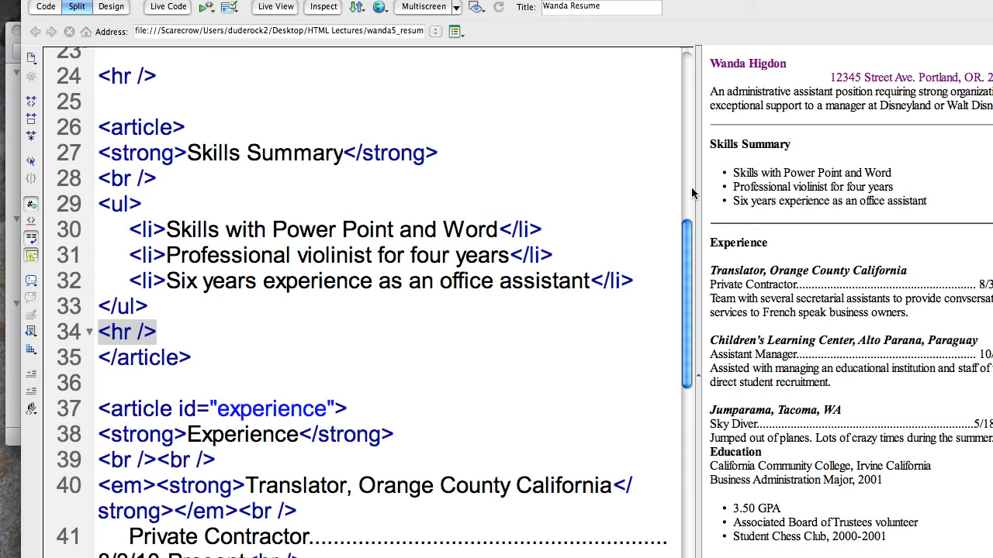
drag(702, 182, 540, 182)
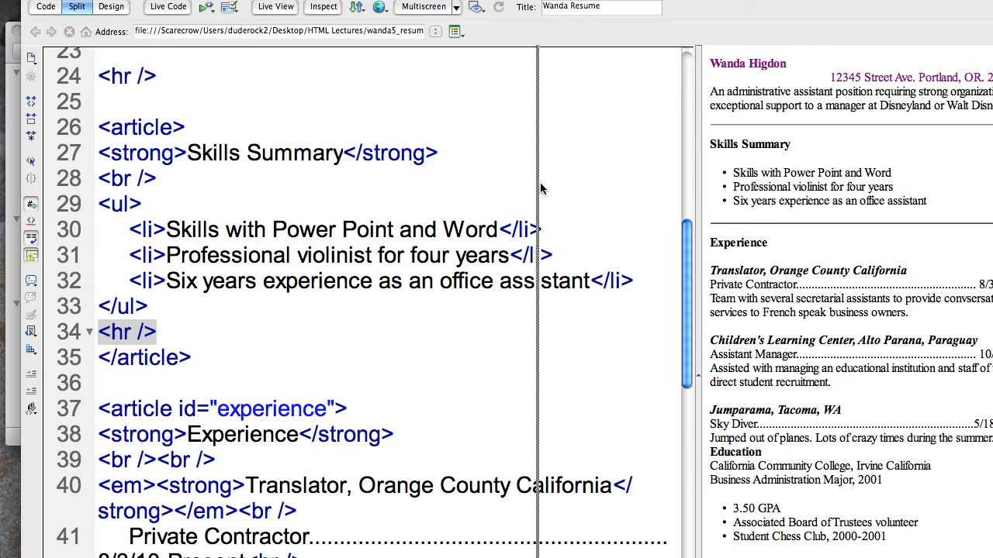
drag(528, 255, 528, 123)
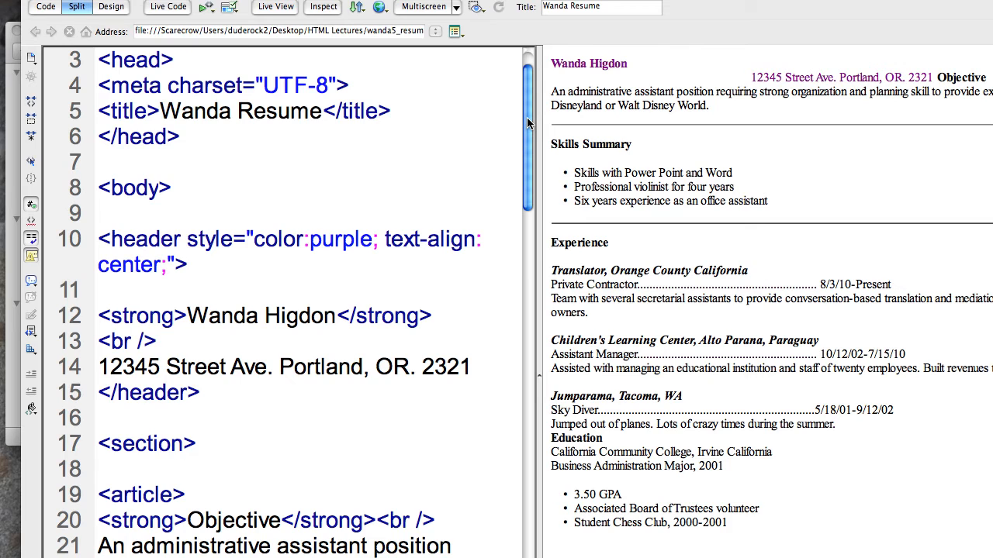
click(379, 7)
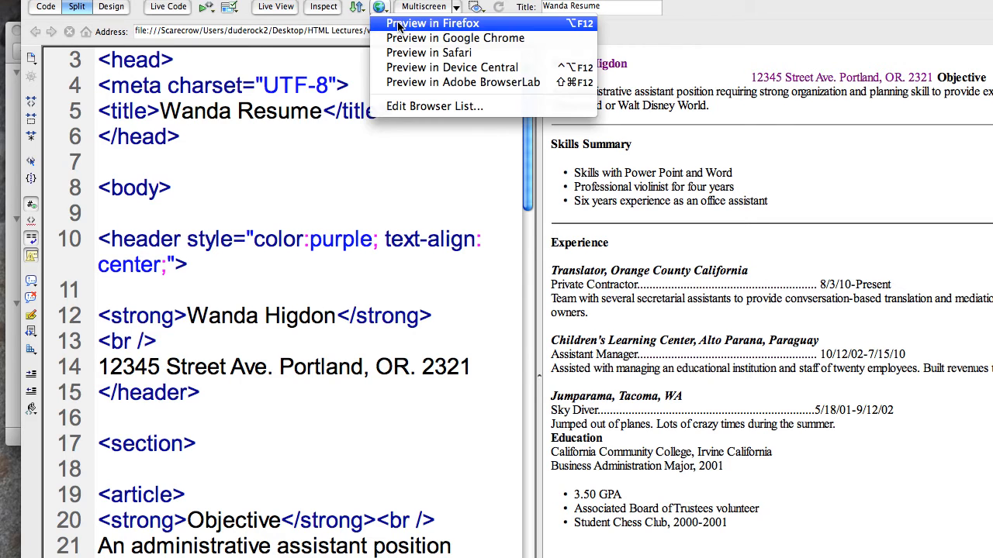
click(397, 26)
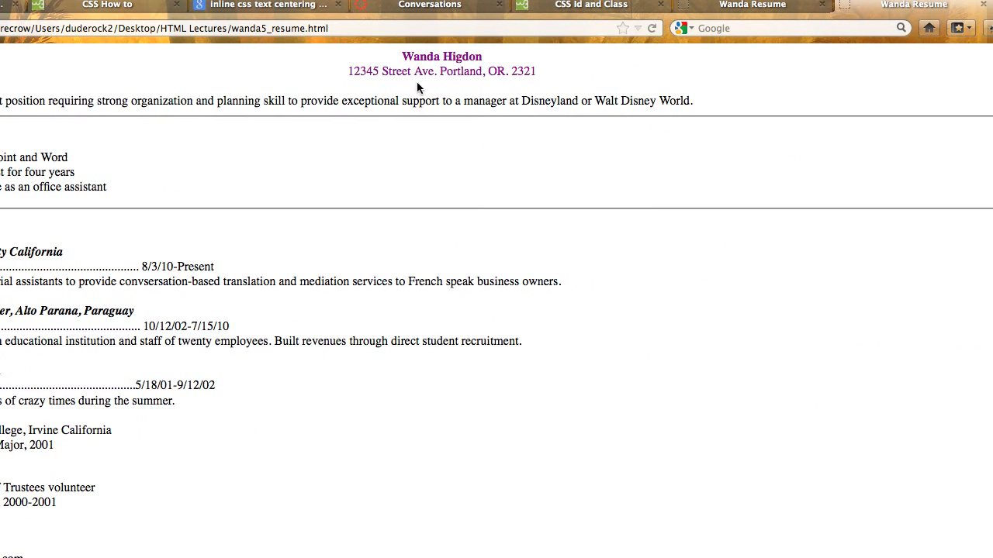
key(super+Tab)
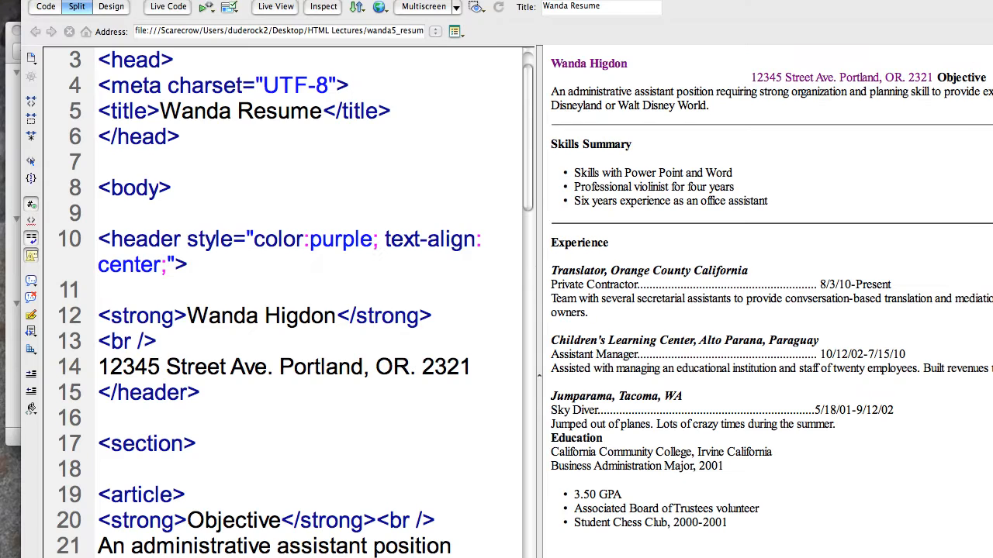
Insert an empty style="" attribute into the Objective article's opening tag
click(369, 204)
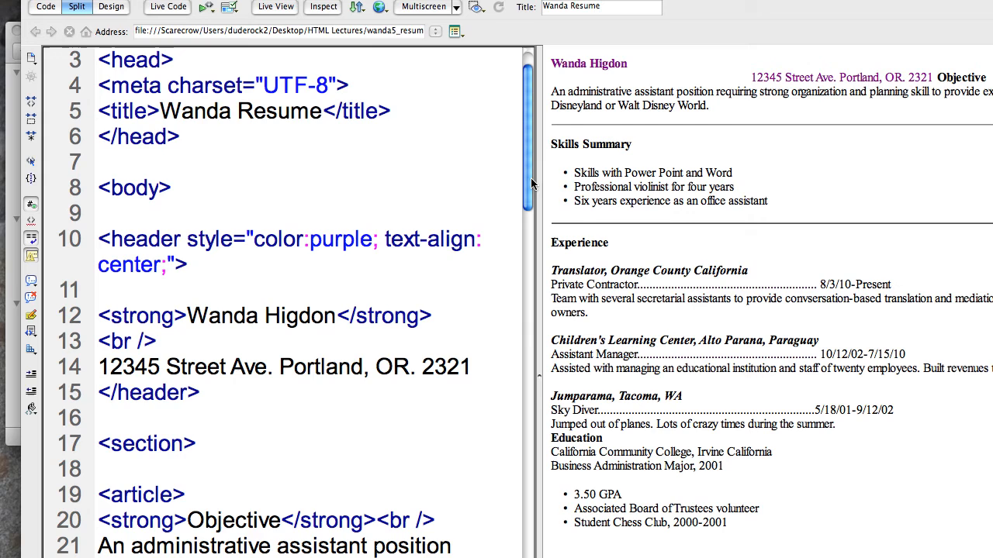
drag(531, 178, 527, 232)
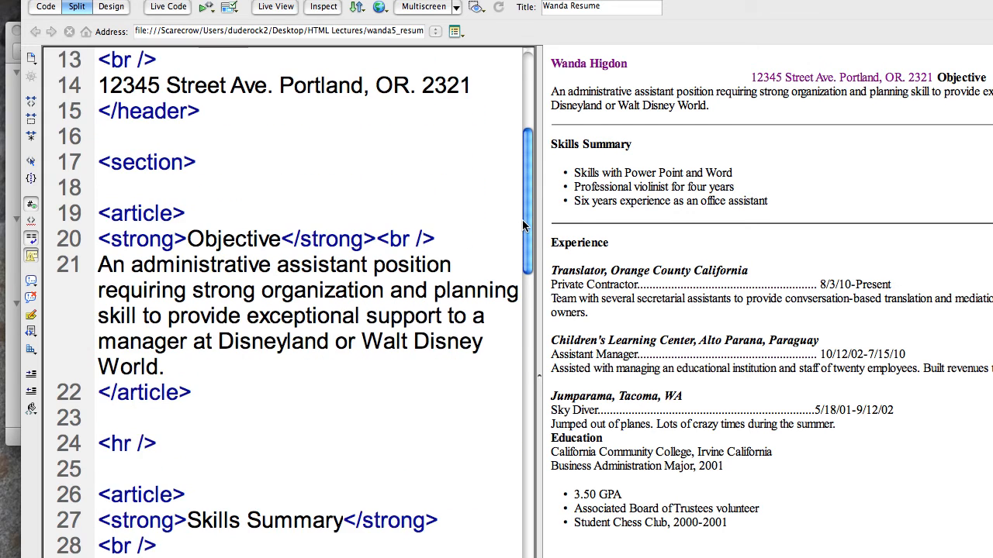
click(169, 213)
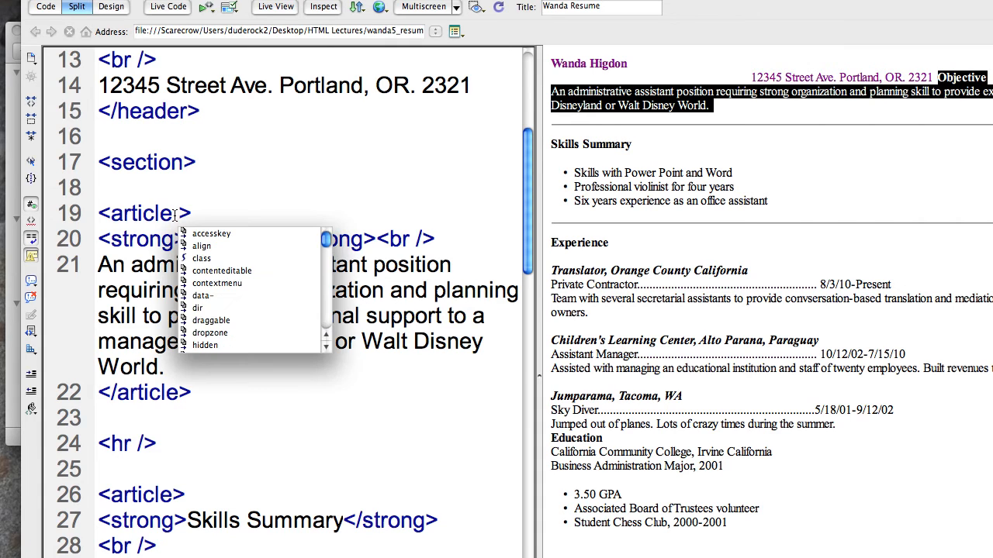
text(style)
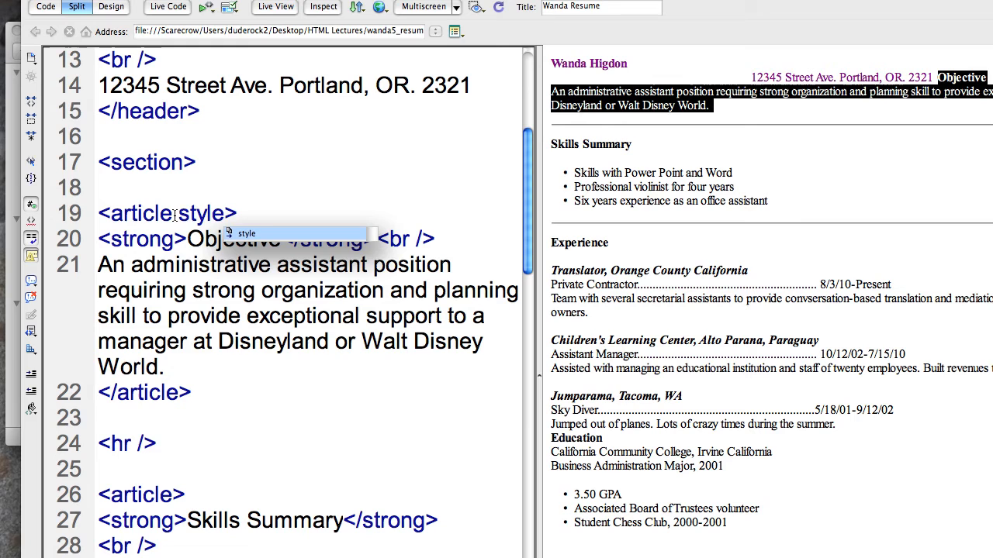
text(==)
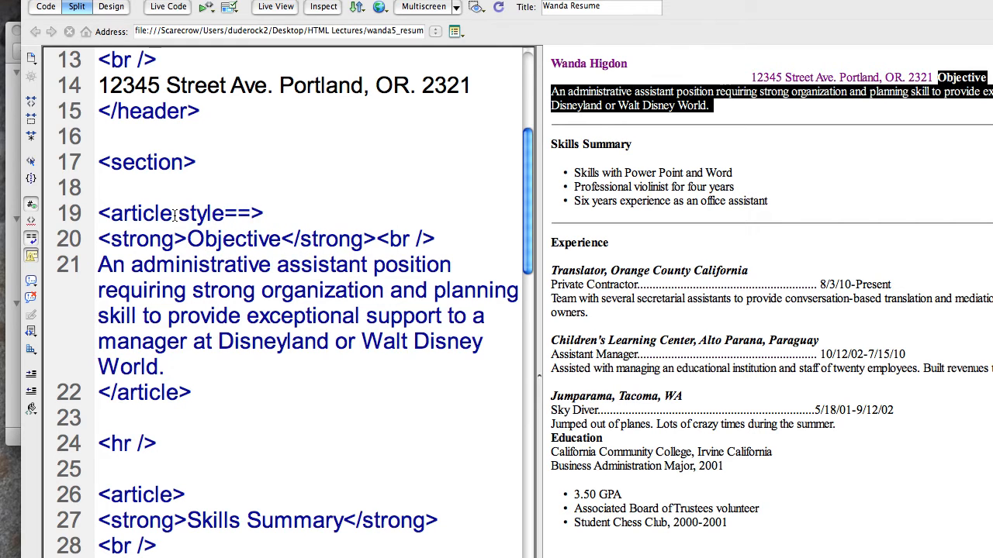
text("")
key(Left)
key(Left)
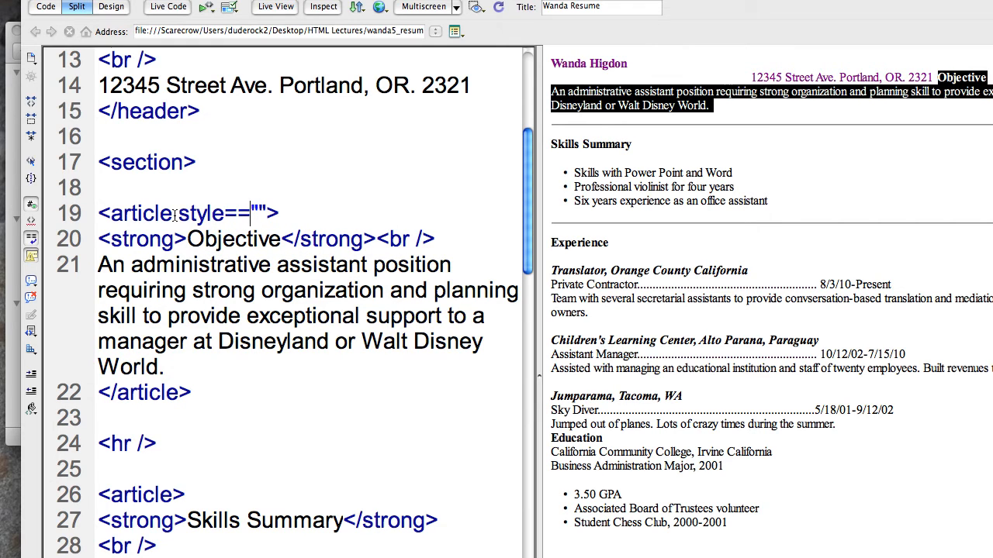
Set the Objective article's inline style to font-size: 18px from the code hints
key(BackSpace)
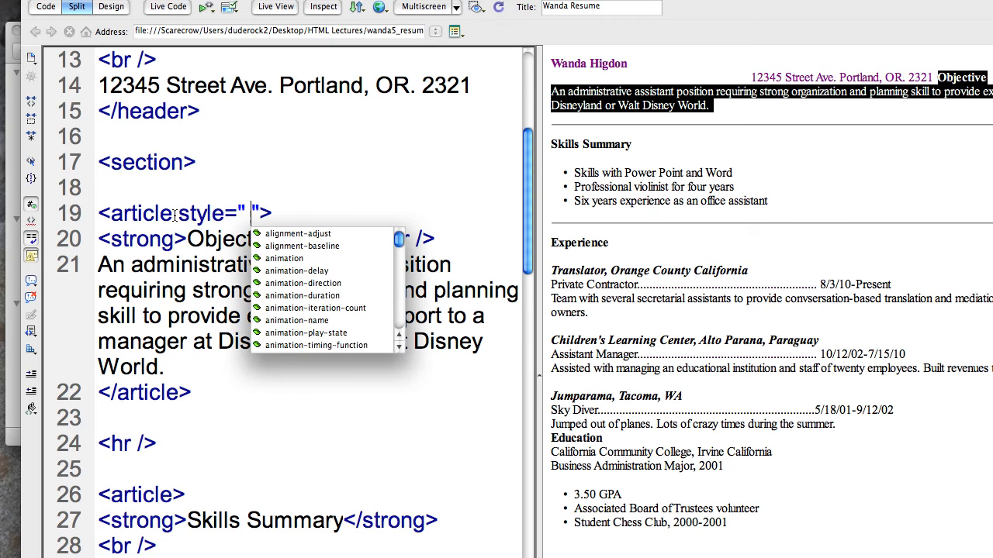
key(BackSpace)
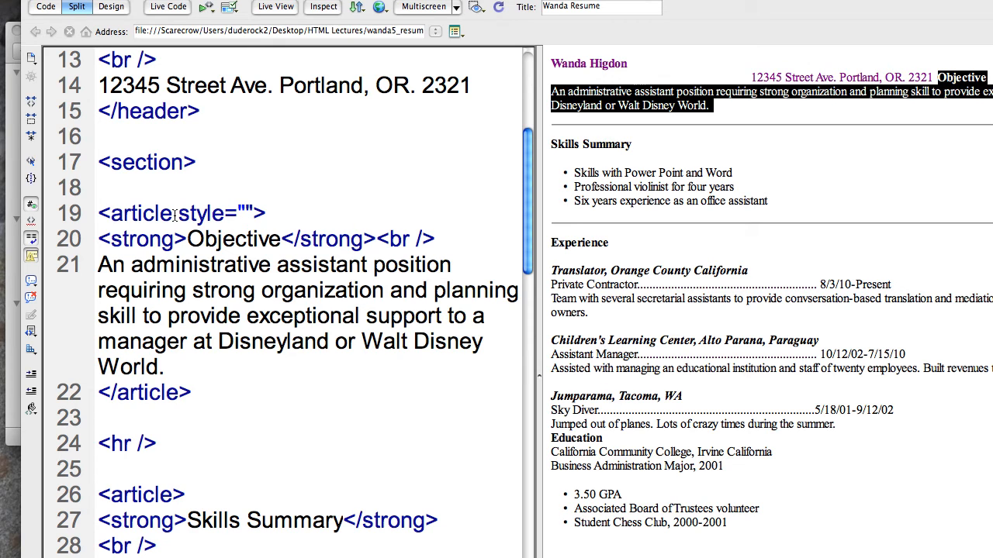
text(font)
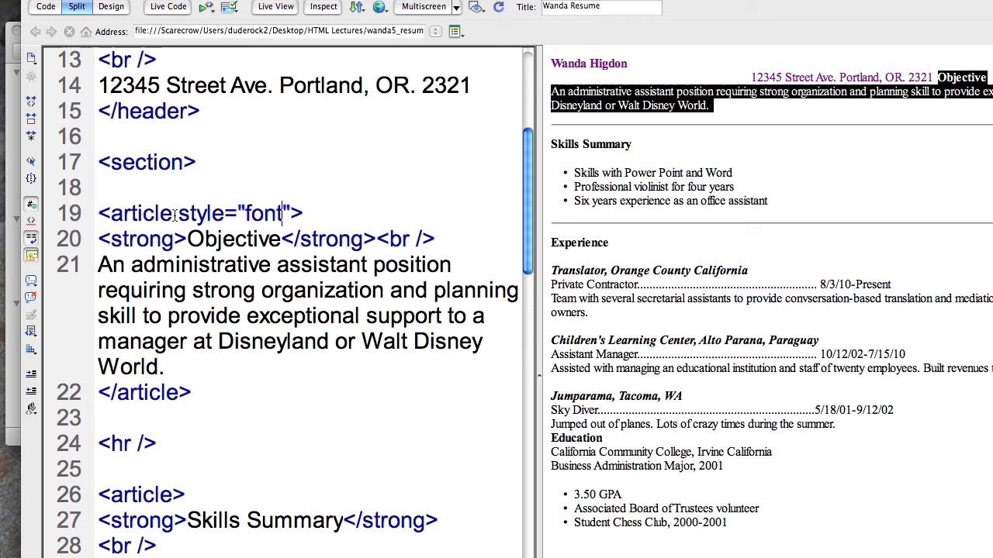
text(-size)
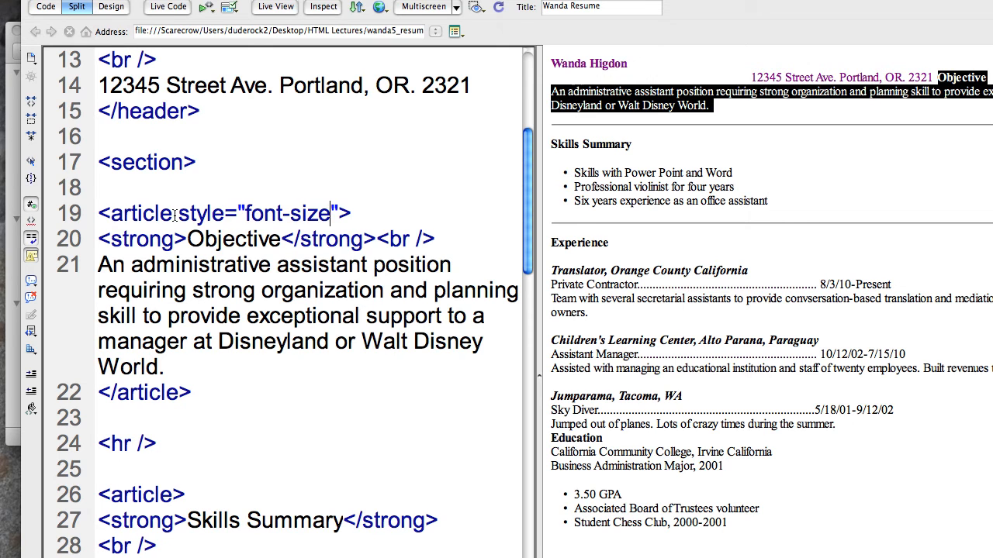
text(:)
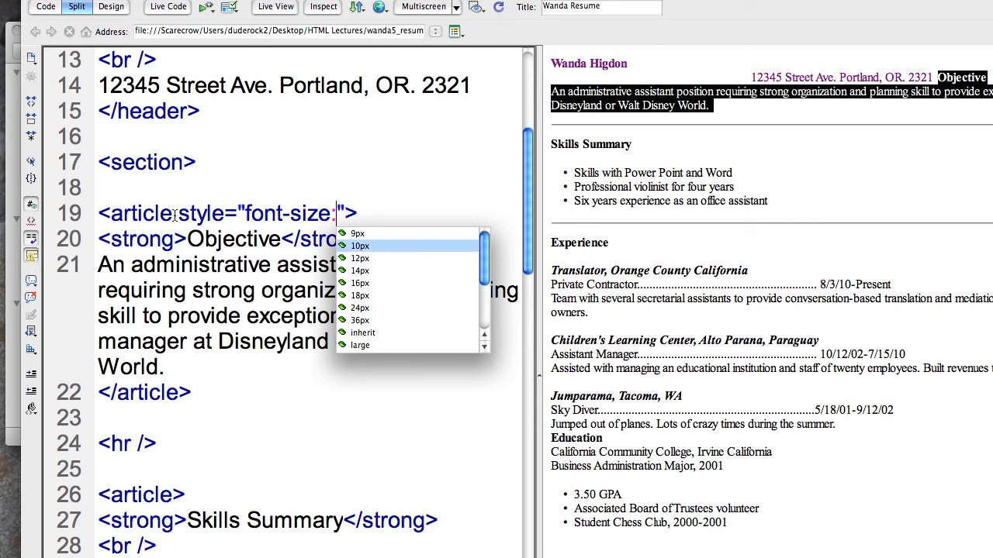
key(Down)
key(Down)
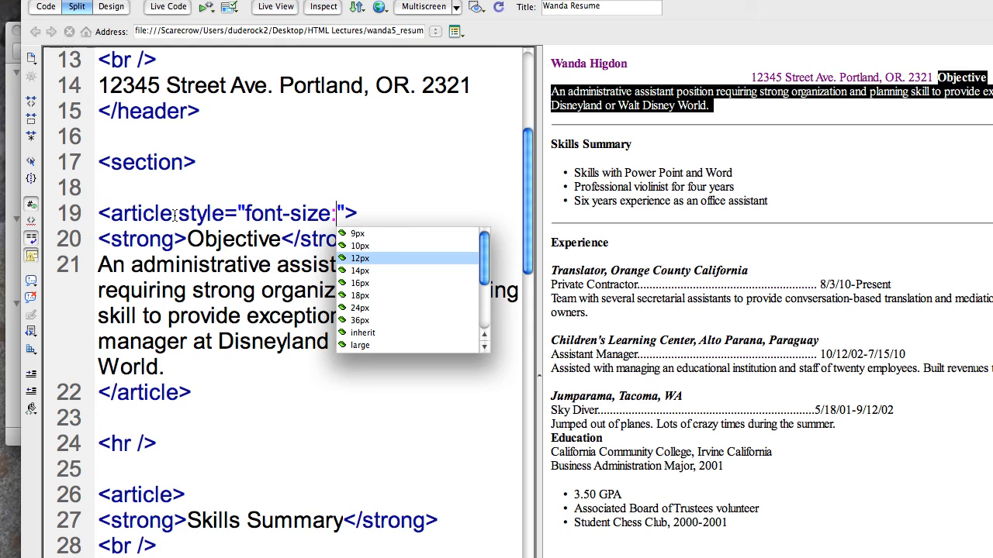
key(Down)
key(Down)
key(Down)
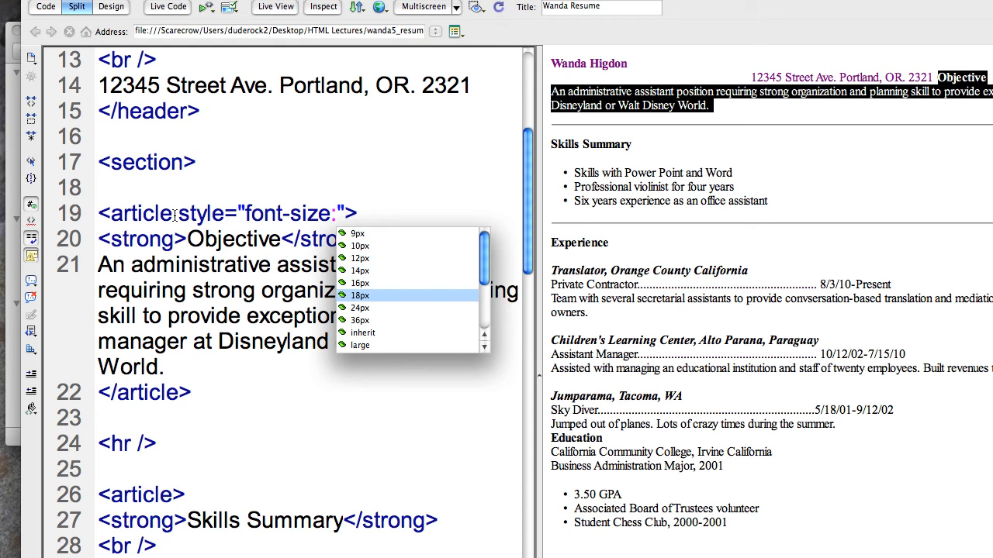
key(Return)
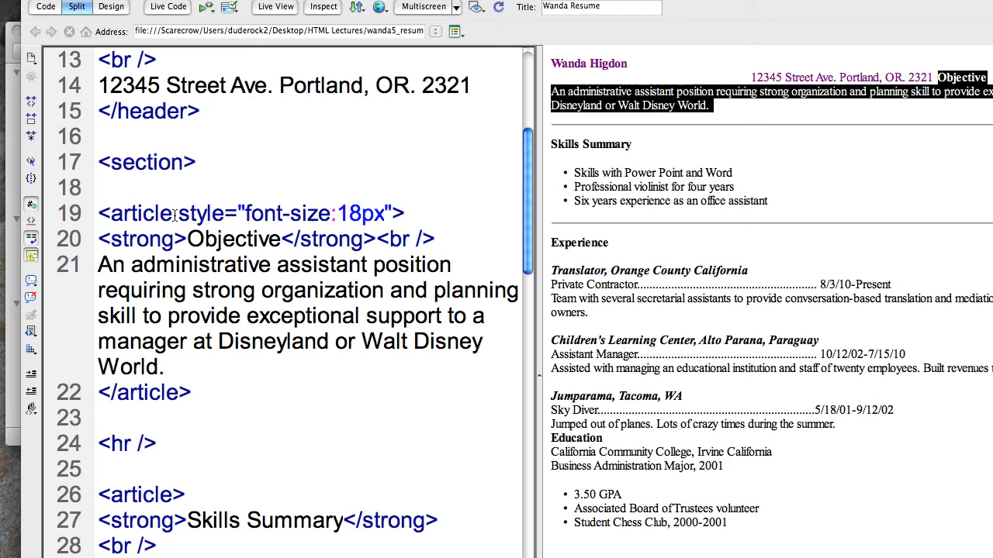
text(;)
Refresh Design view for the larger text and preview the resume in Firefox with F12
click(634, 245)
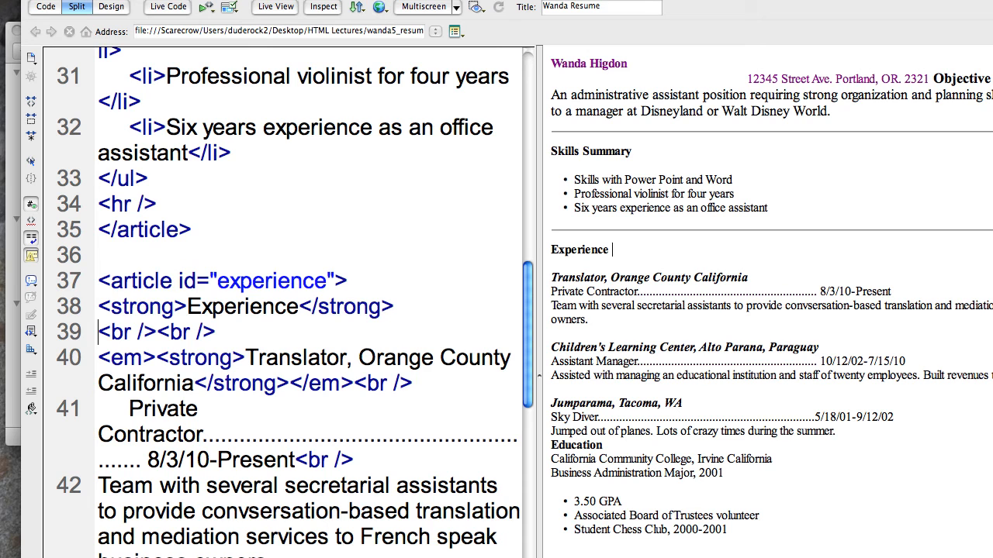
key(F12)
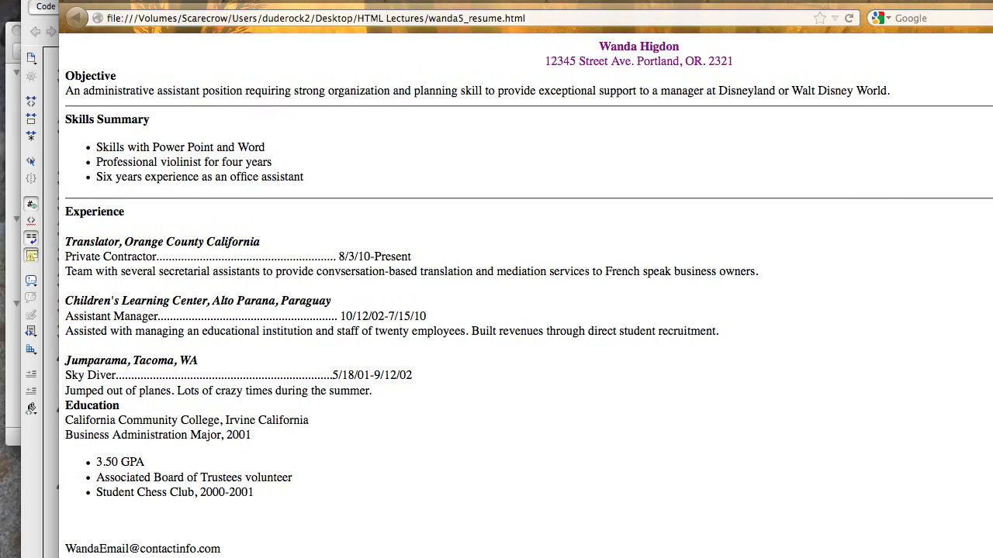